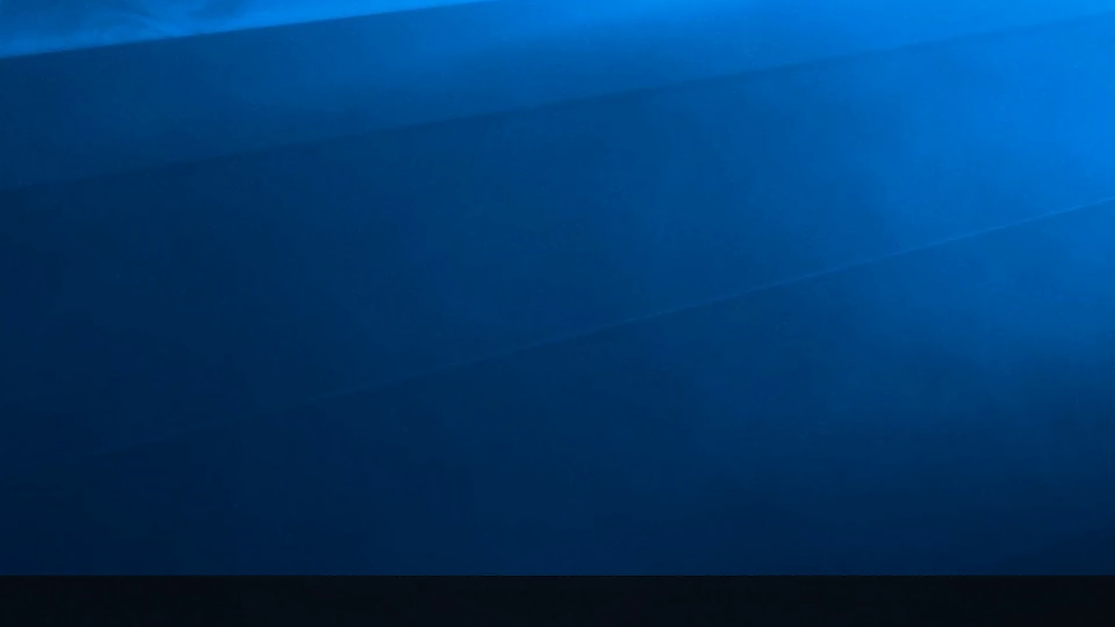
Launch Task Manager from the taskbar context menu and move its compact window down and right
right_click(587, 616)
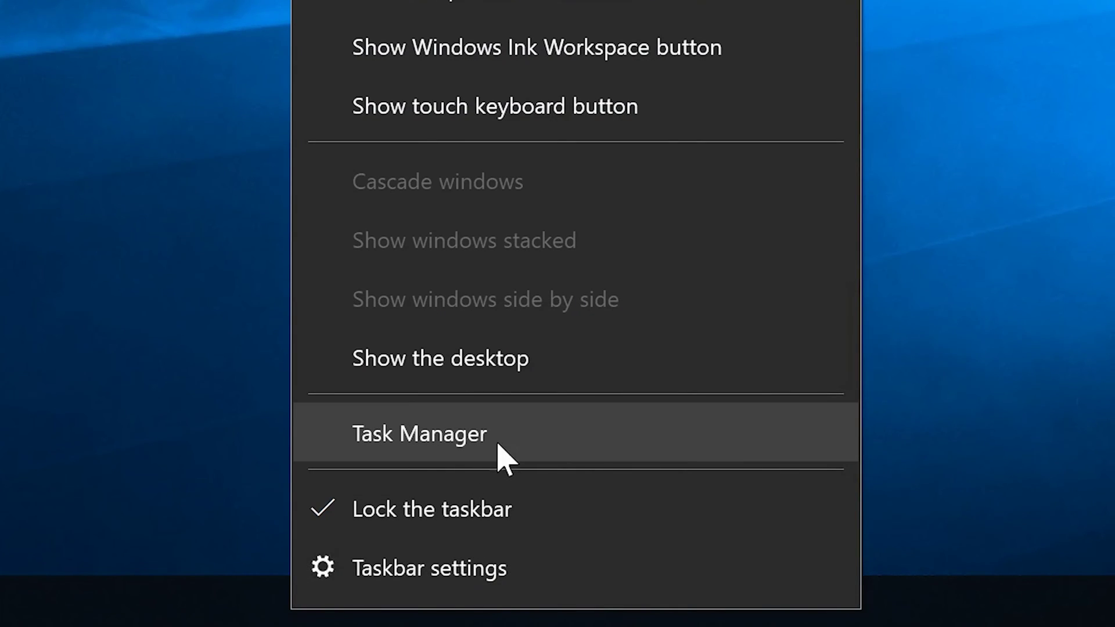
click(123, 505)
right_click(156, 621)
click(413, 452)
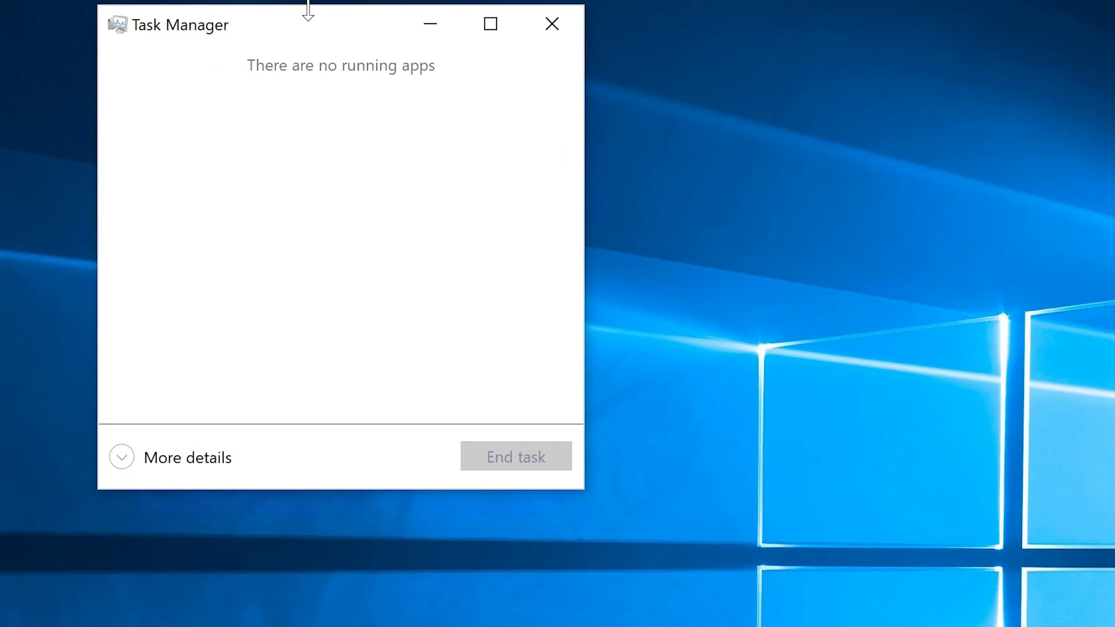
drag(308, 9, 373, 164)
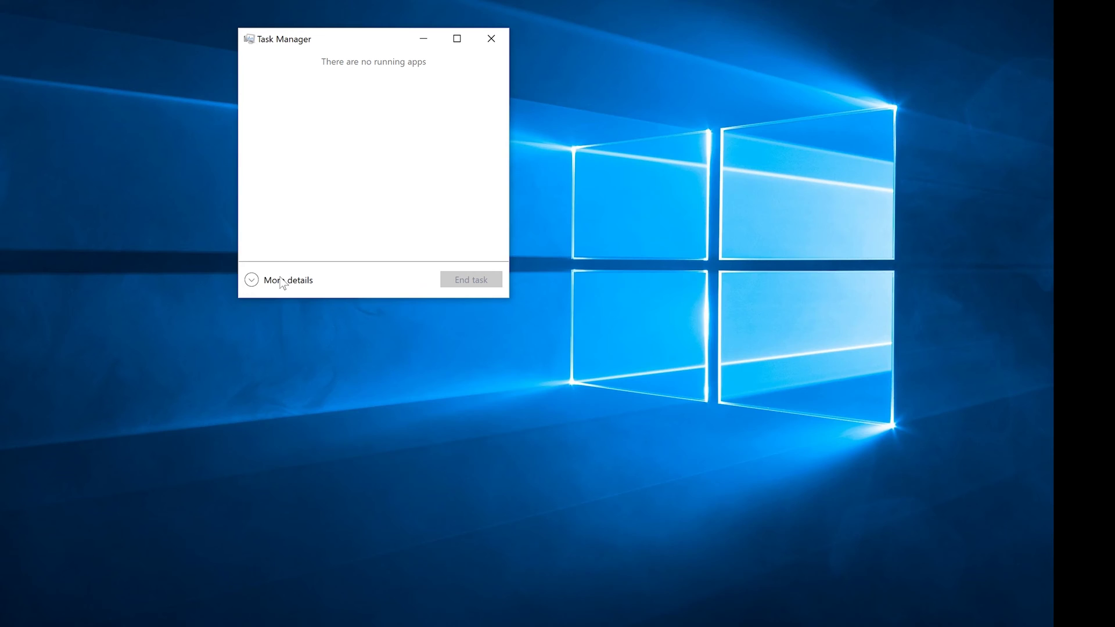
Expand Task Manager to full details, then open Immunet from the tray over it and show its scan choices
click(236, 584)
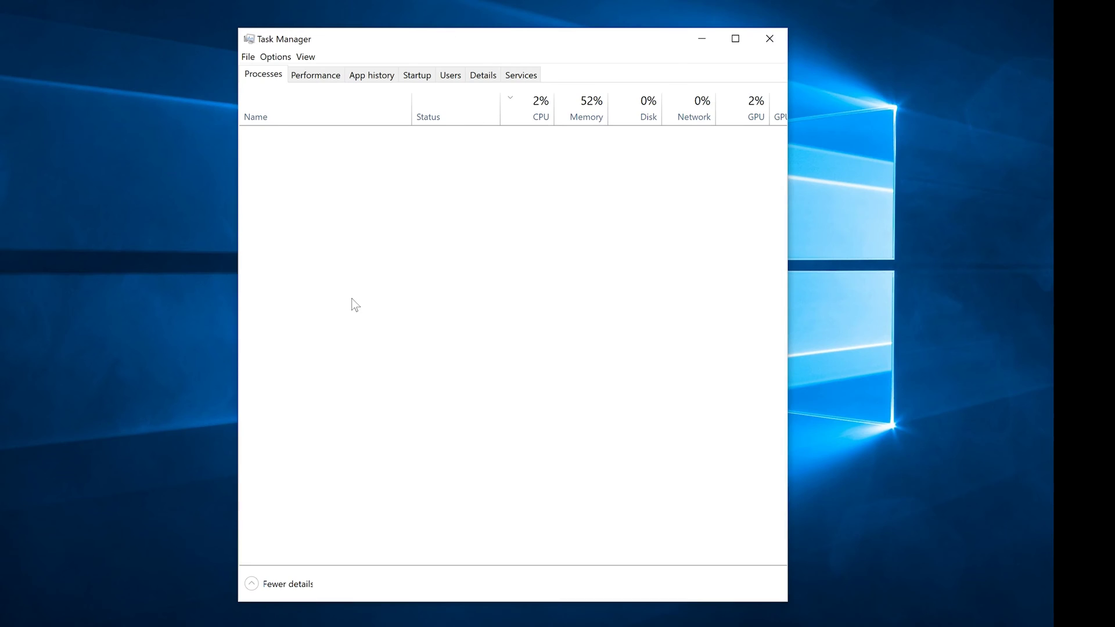
click(921, 626)
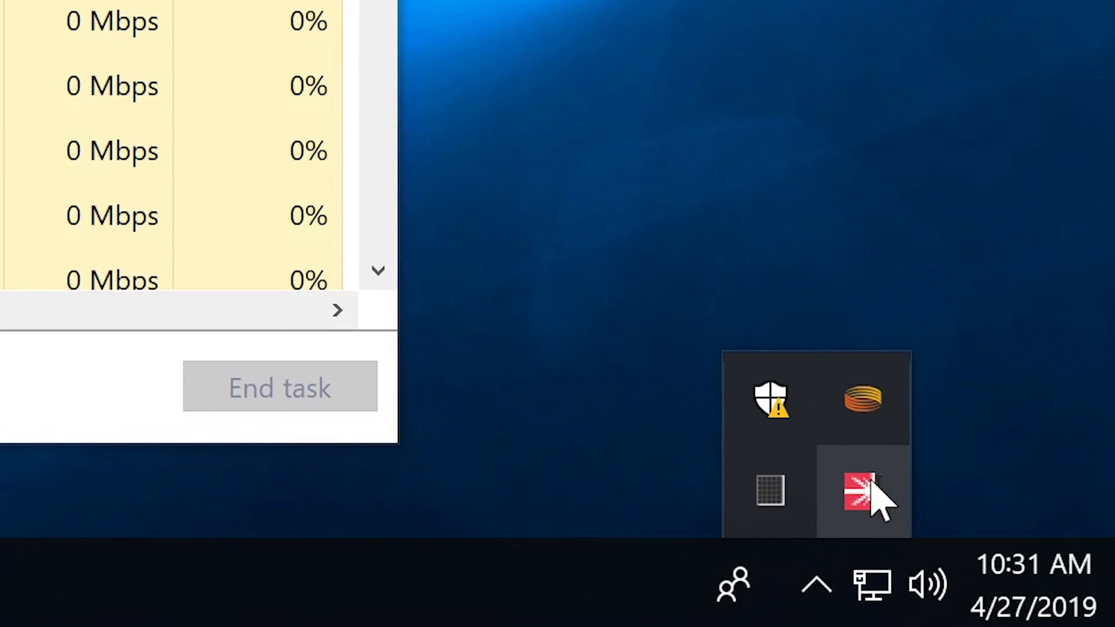
double_click(871, 482)
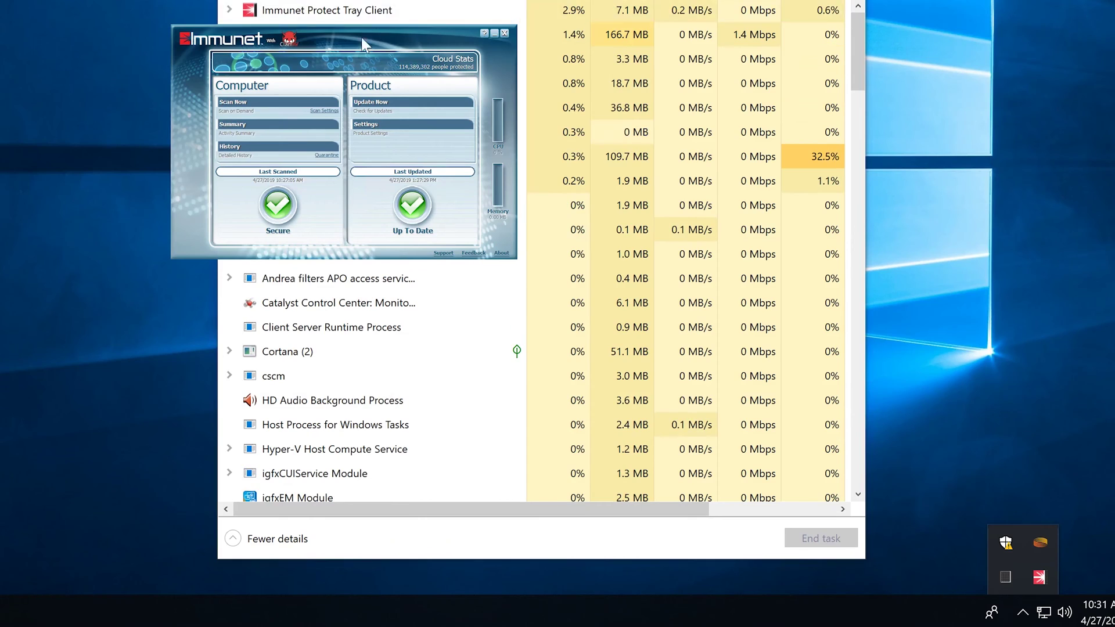
drag(362, 37, 460, 235)
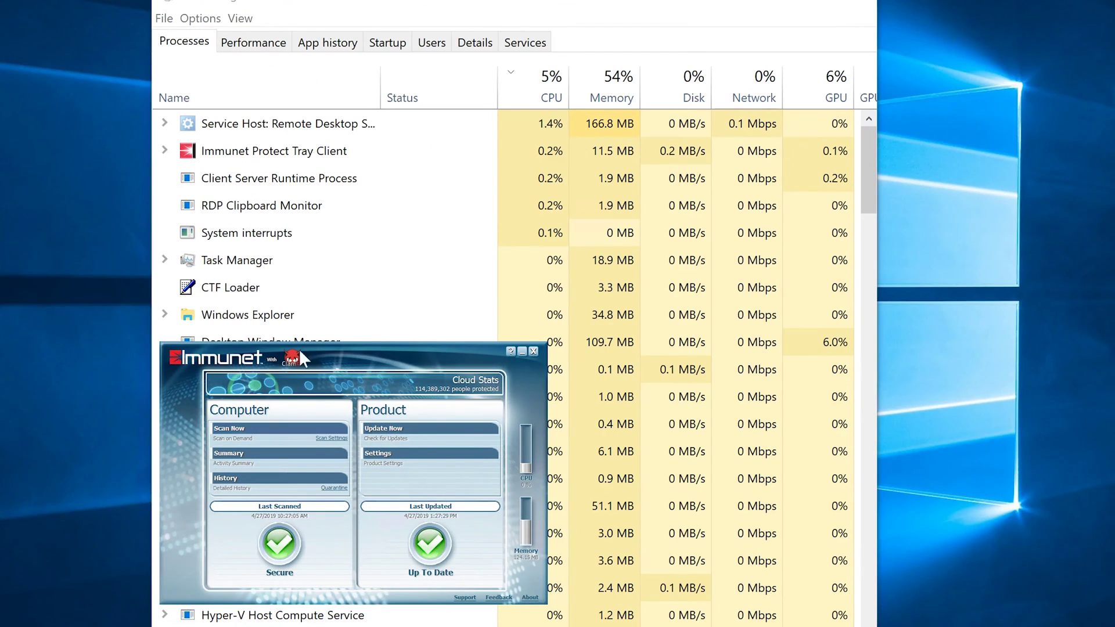
click(270, 430)
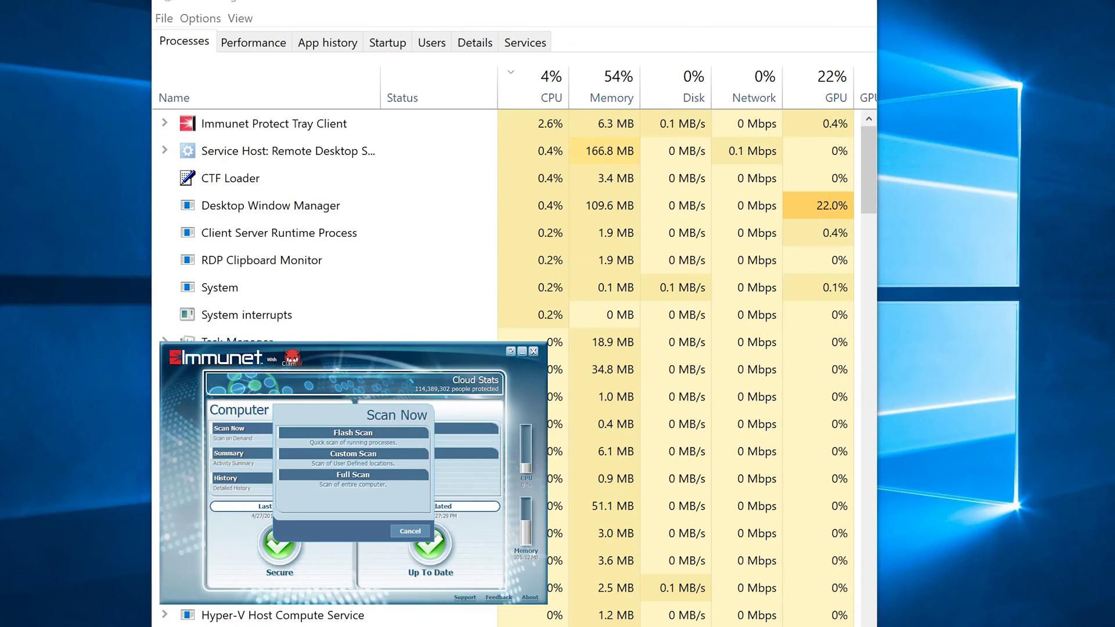
Run an Immunet Full Scan of the entire computer
click(350, 477)
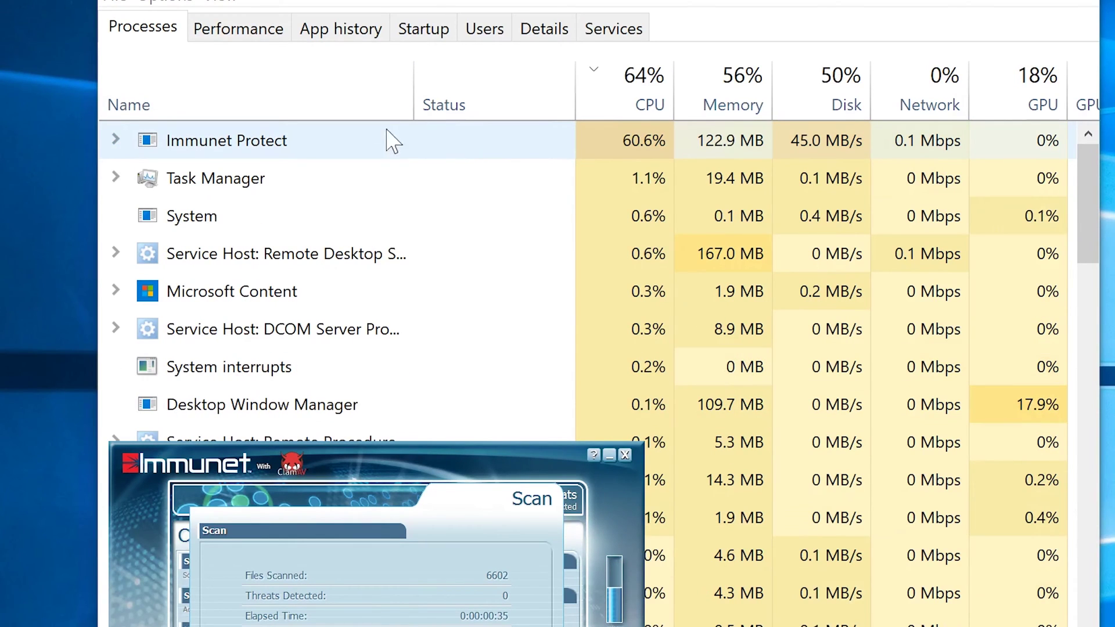
right_click(282, 142)
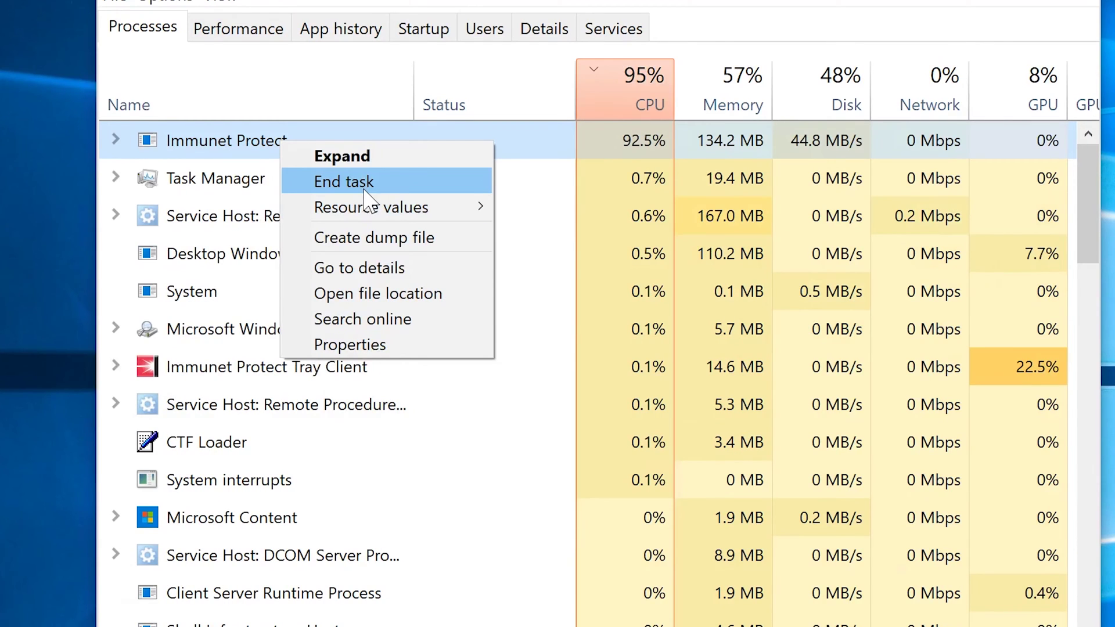
click(822, 20)
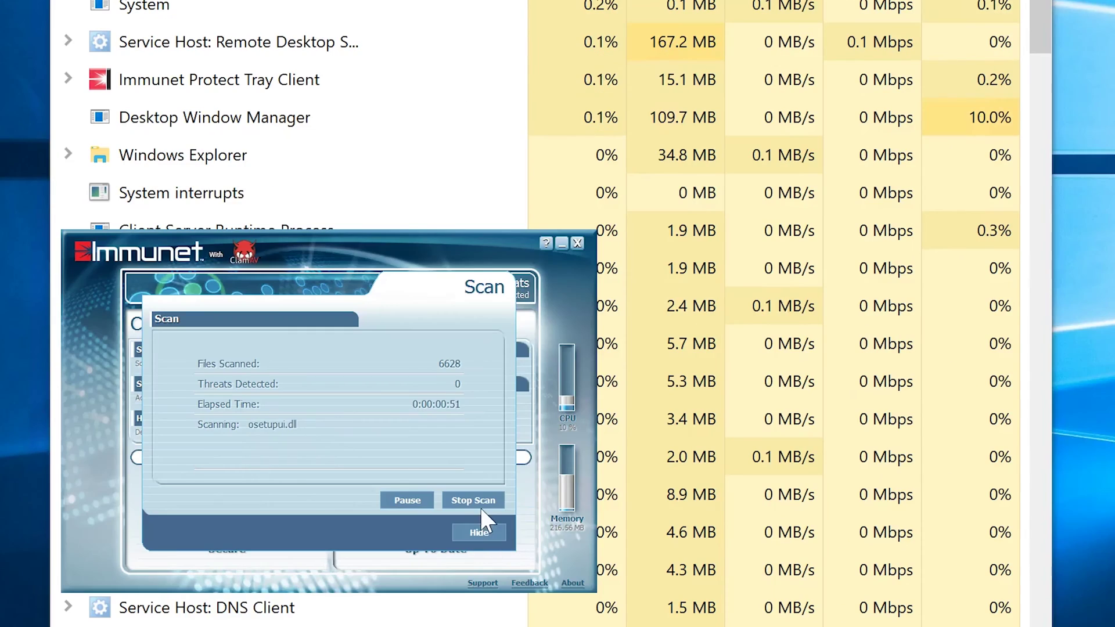
Stop the Immunet scan and close the Scan - Cancel summary
click(485, 502)
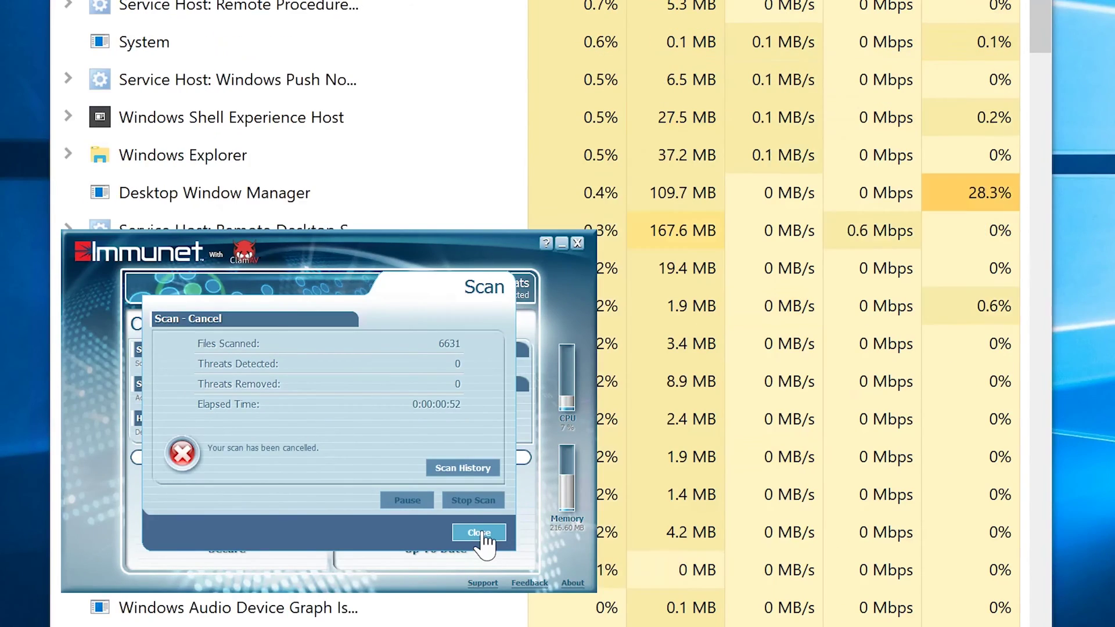
click(482, 531)
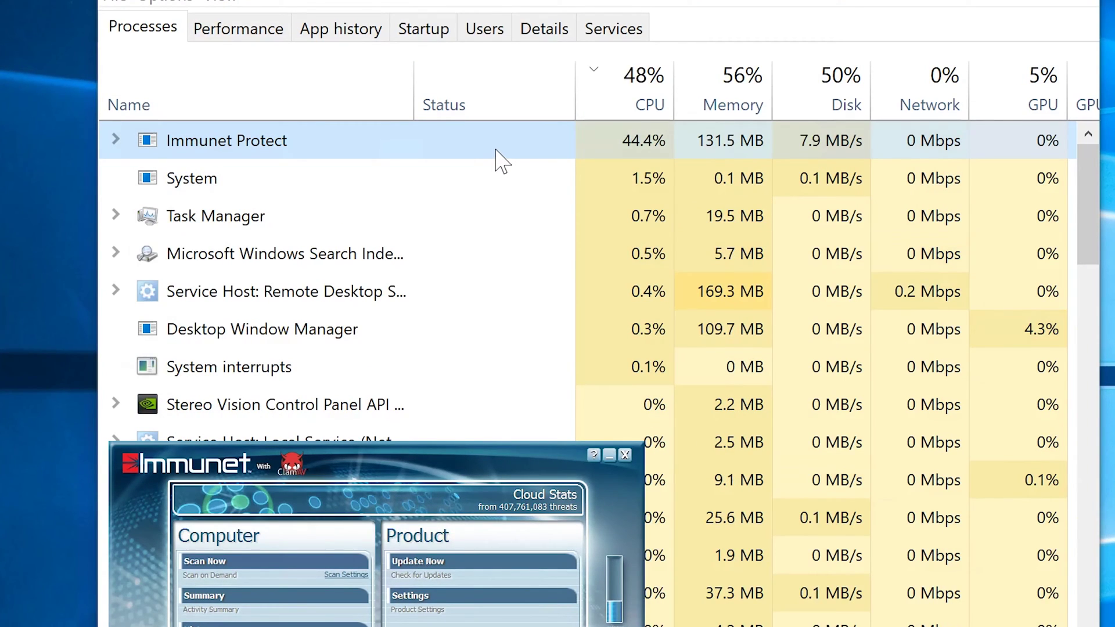
Sort processes by Memory, then by CPU, and select Immunet Protect, now at 0% CPU
click(729, 87)
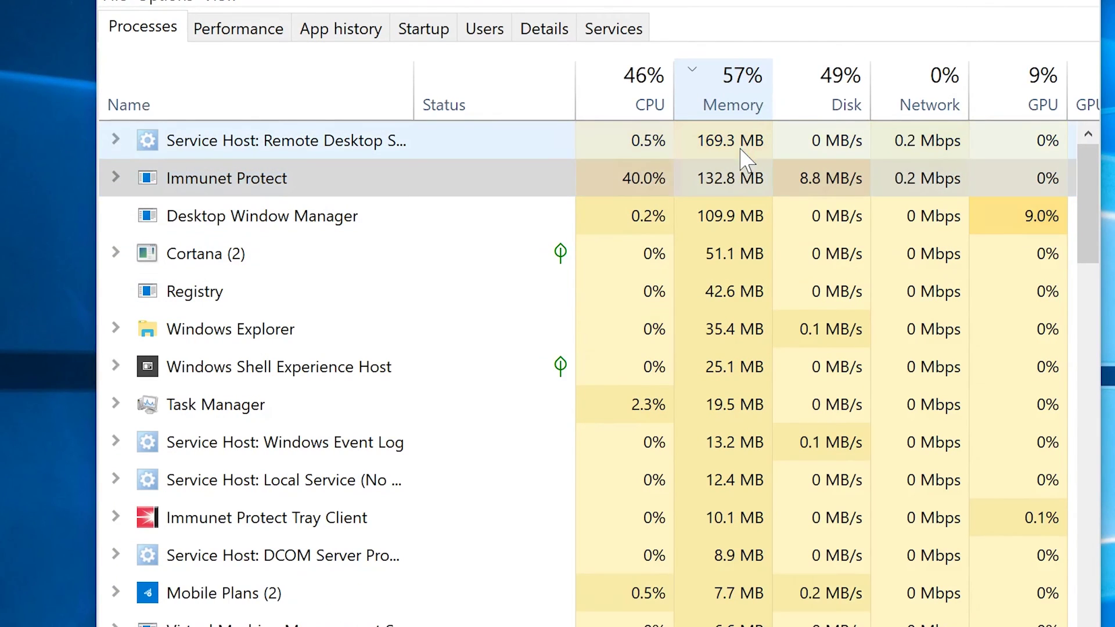
click(635, 99)
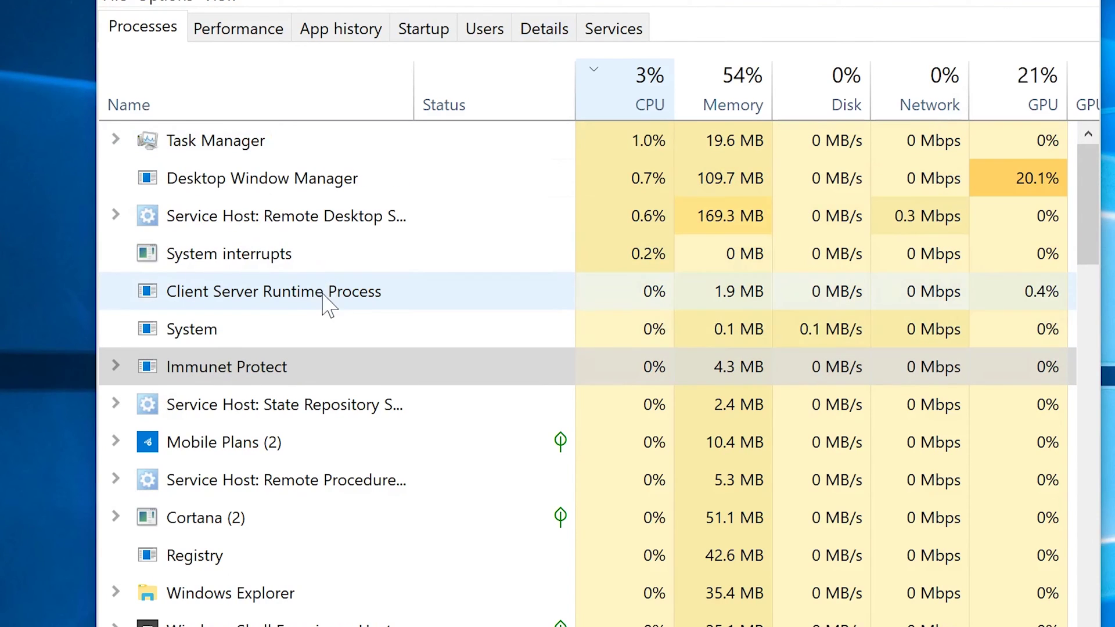
click(320, 357)
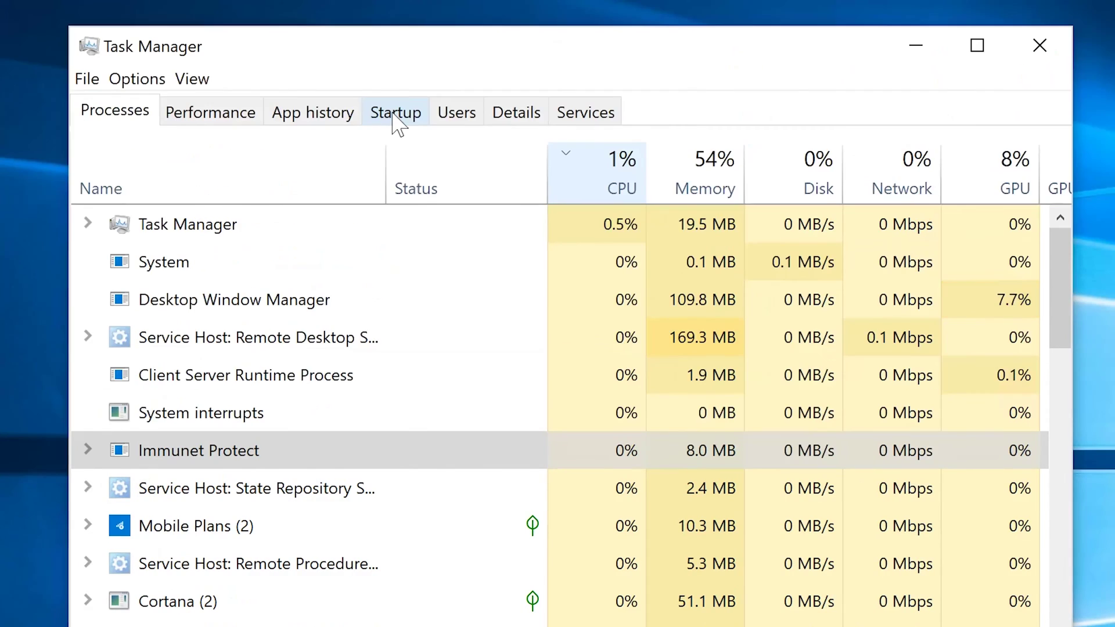
click(421, 31)
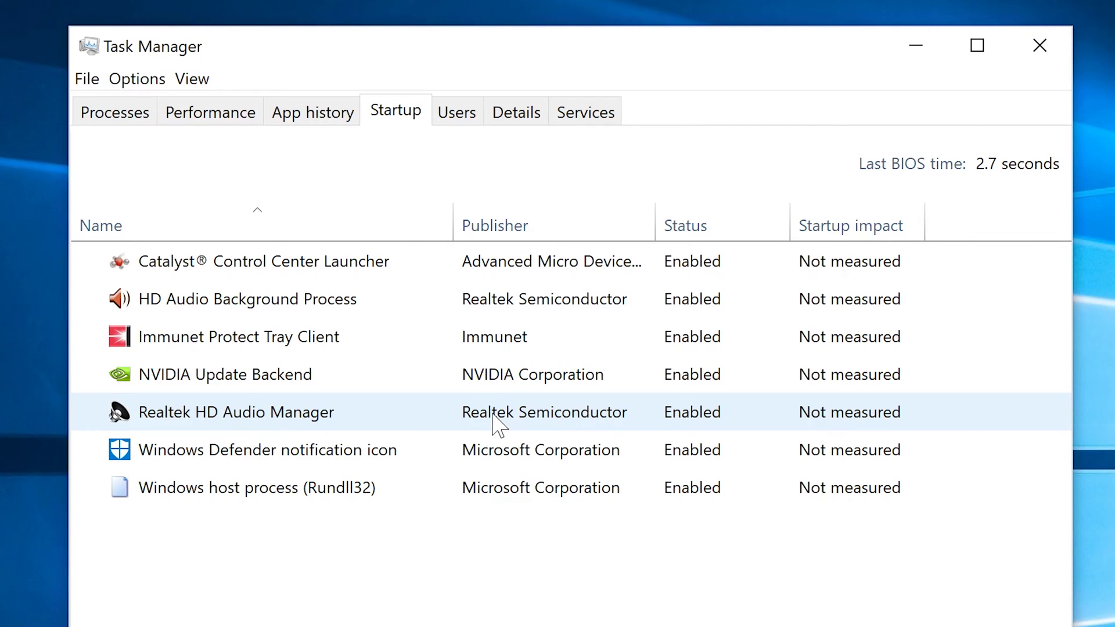
Review the Realtek HD Audio Manager and Immunet Protect Tray Client startup entries without disabling any, then close Task Manager
click(495, 421)
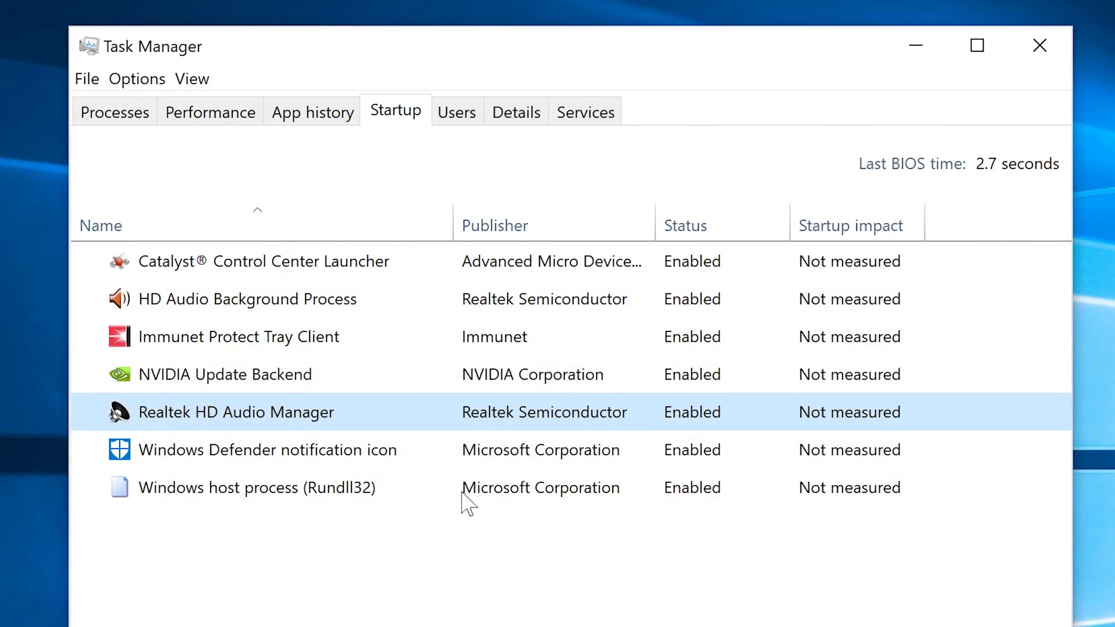
click(317, 336)
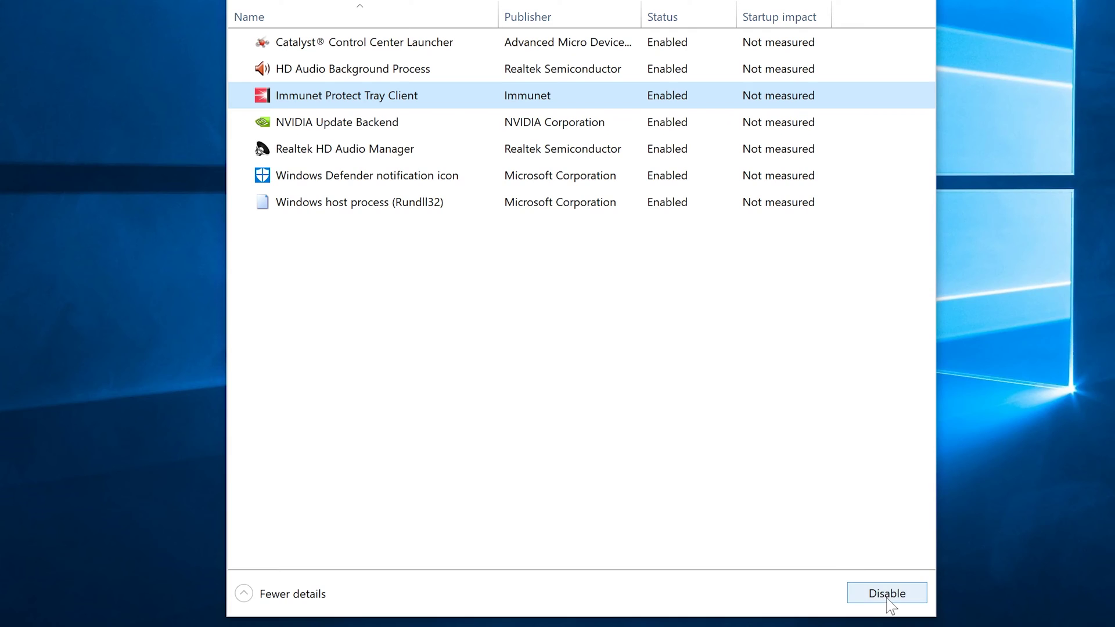
click(357, 141)
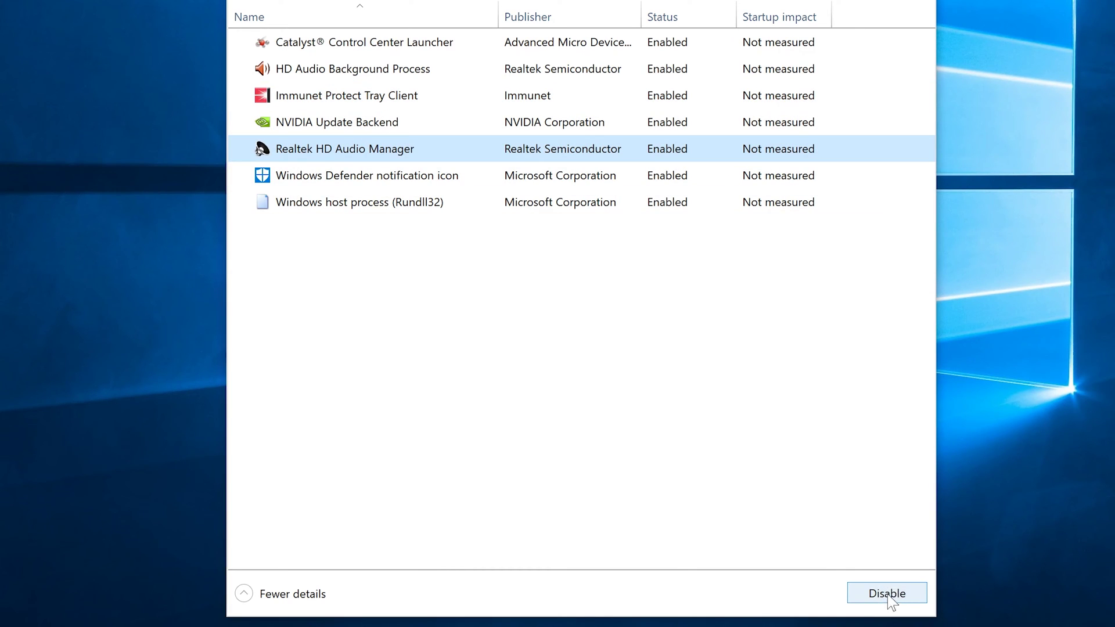
drag(891, 600, 474, 212)
click(409, 151)
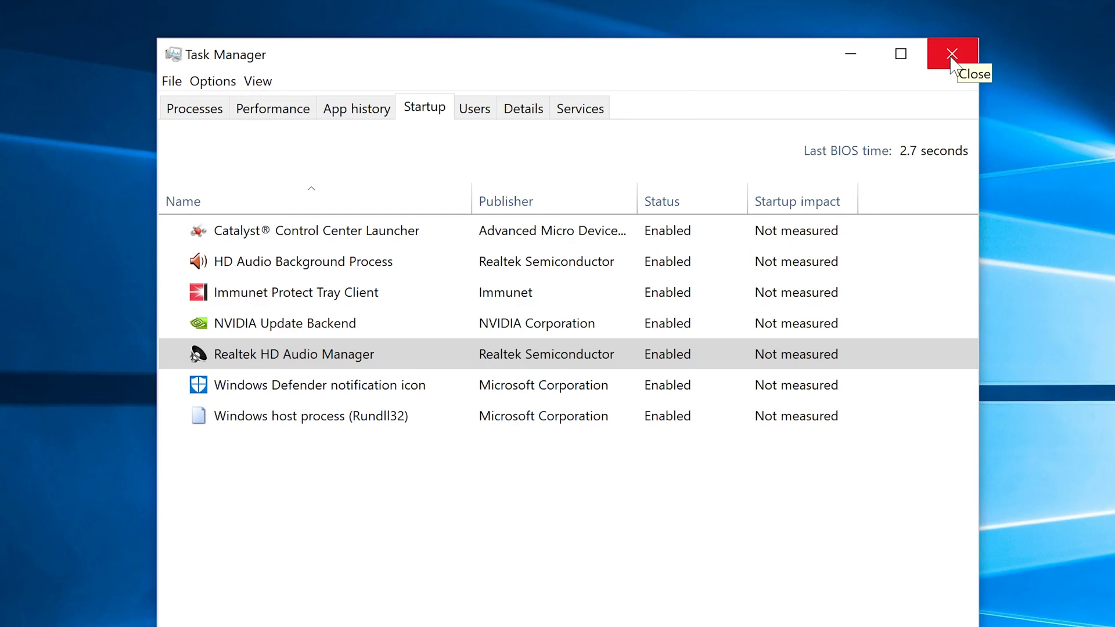
click(951, 55)
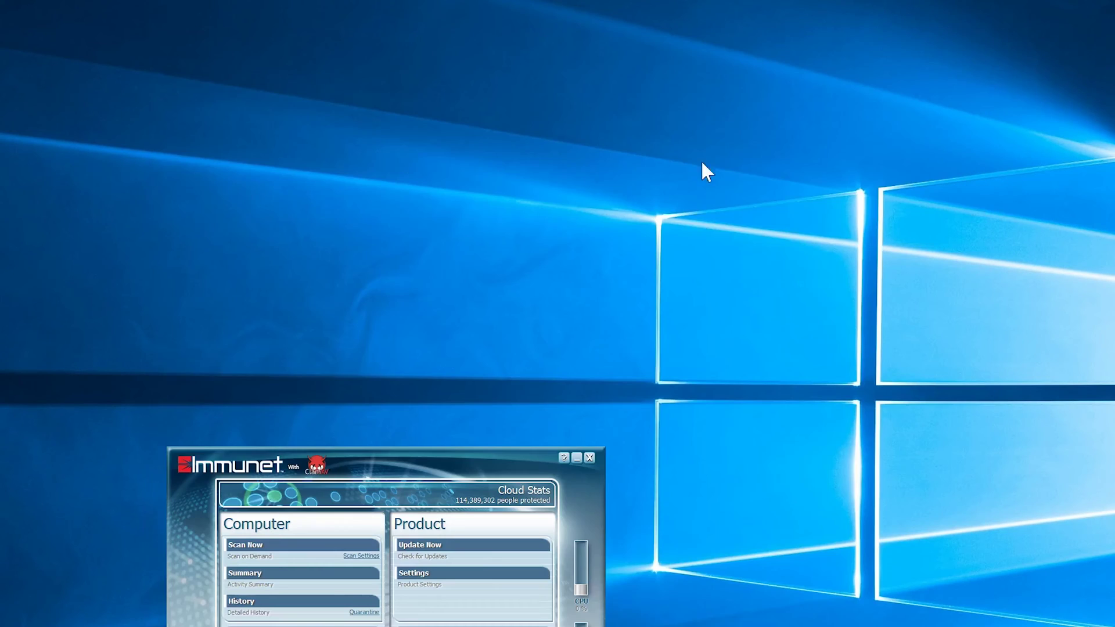
Close Immunet and switch to File Explorer, showing the full Startup folder path as text
click(590, 458)
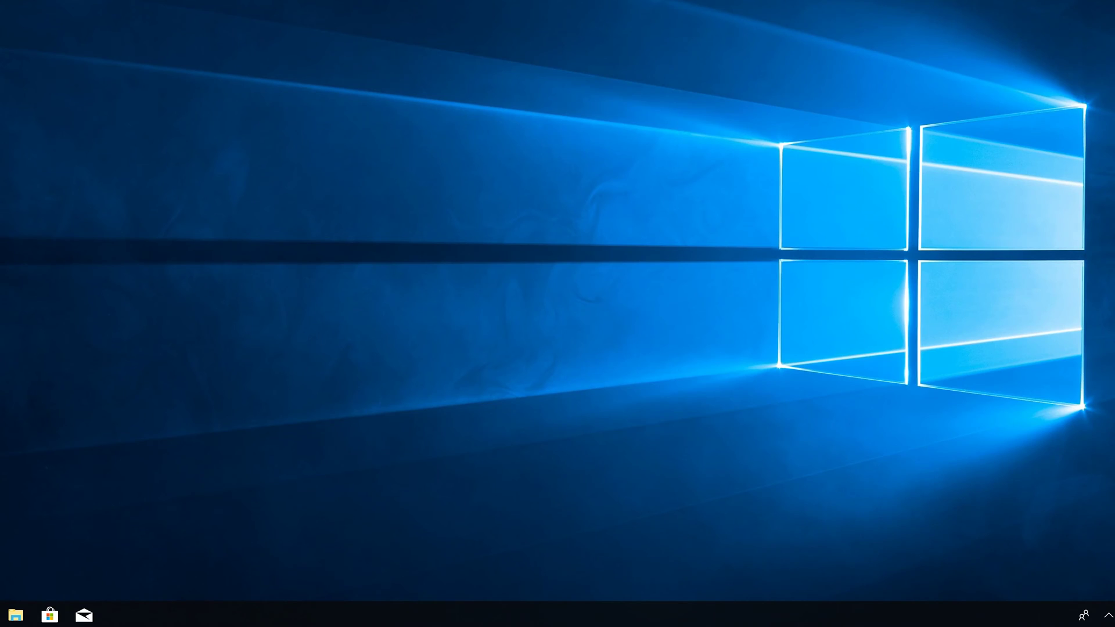
click(16, 616)
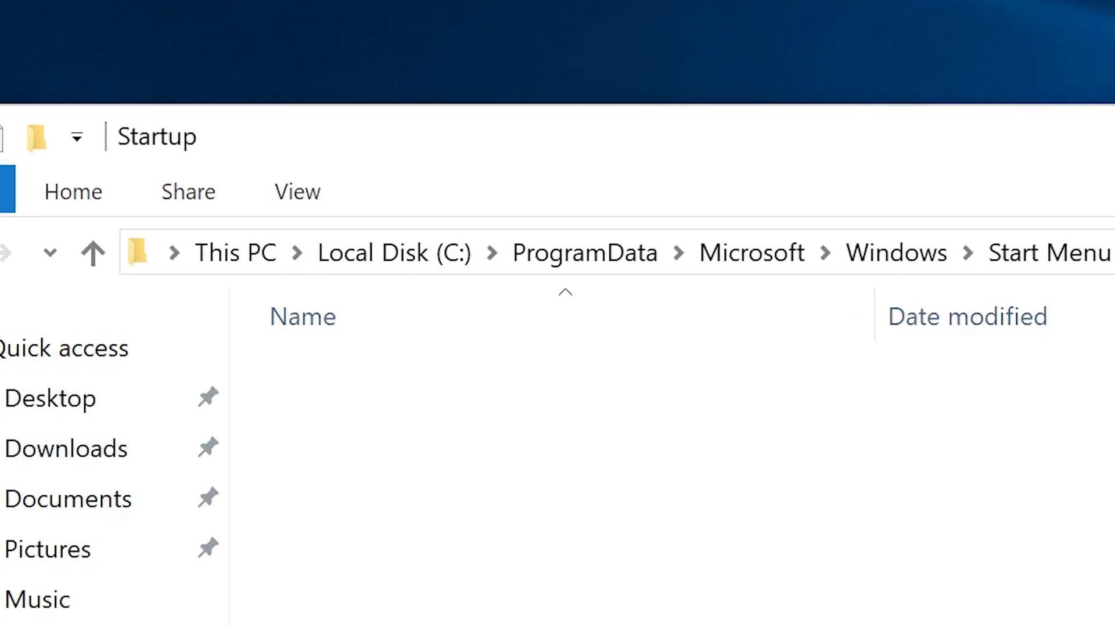
click(907, 254)
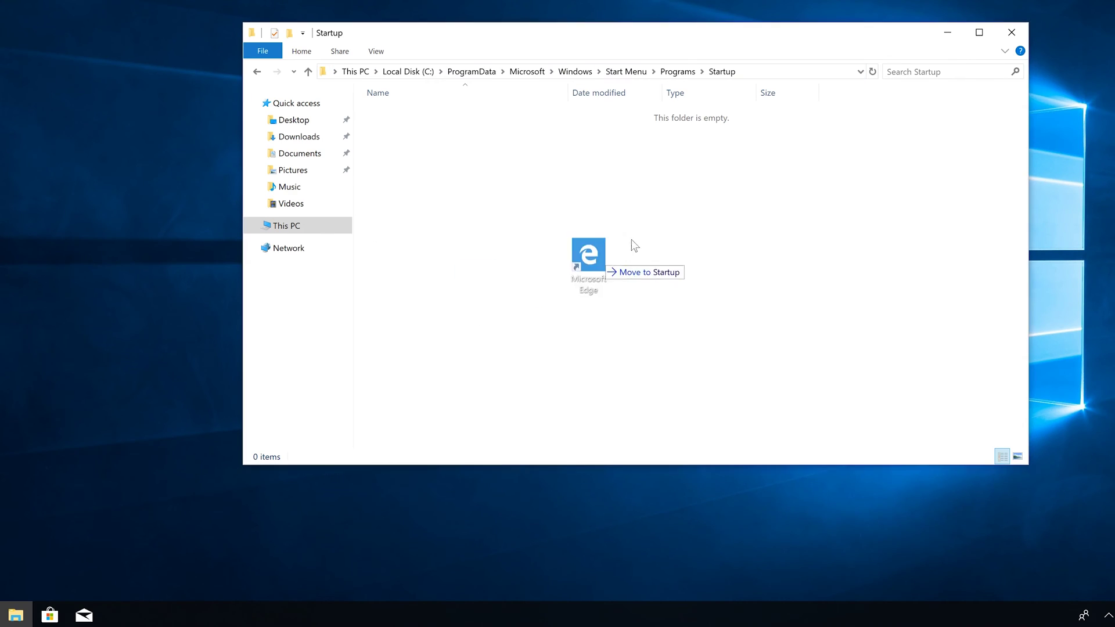
Move the Microsoft Edge shortcut into the all-users Startup folder, granting administrator permission
drag(632, 239, 576, 204)
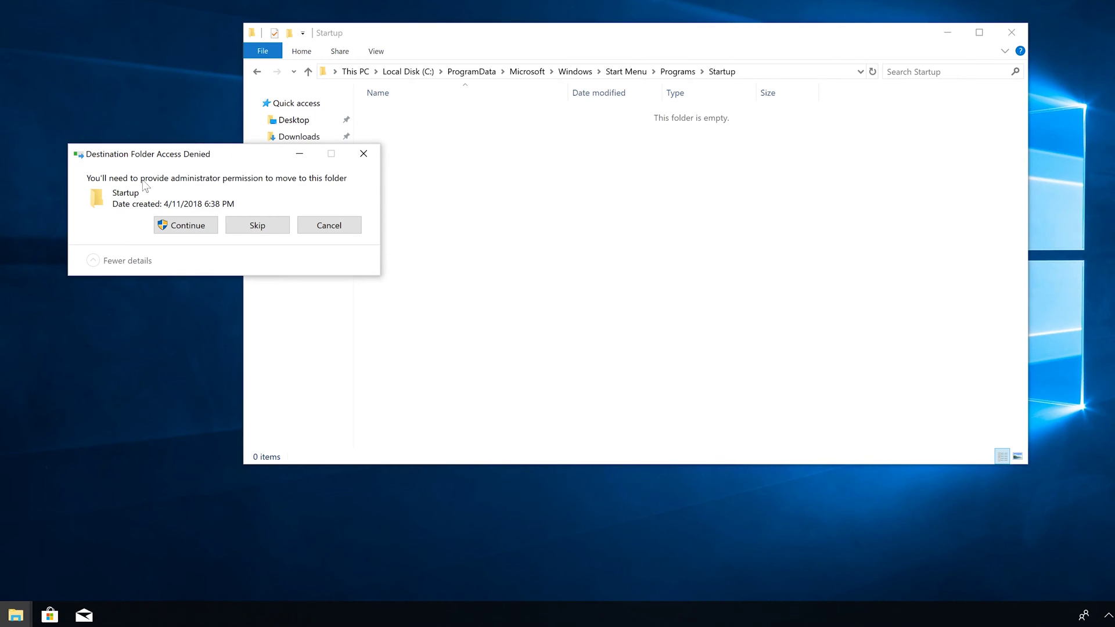
click(207, 230)
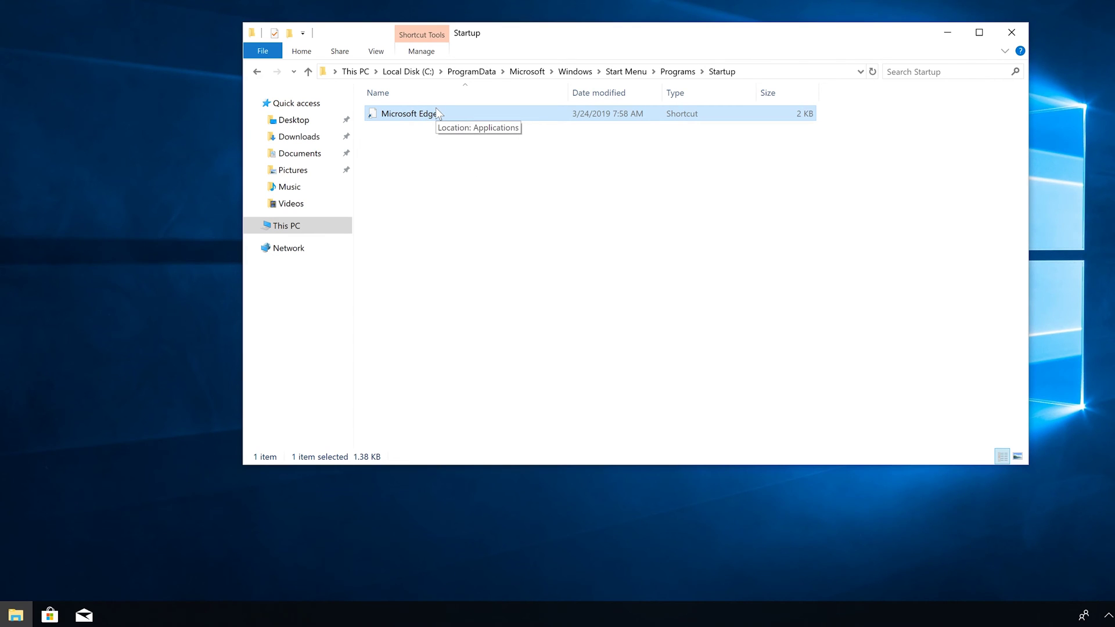
right_click(897, 619)
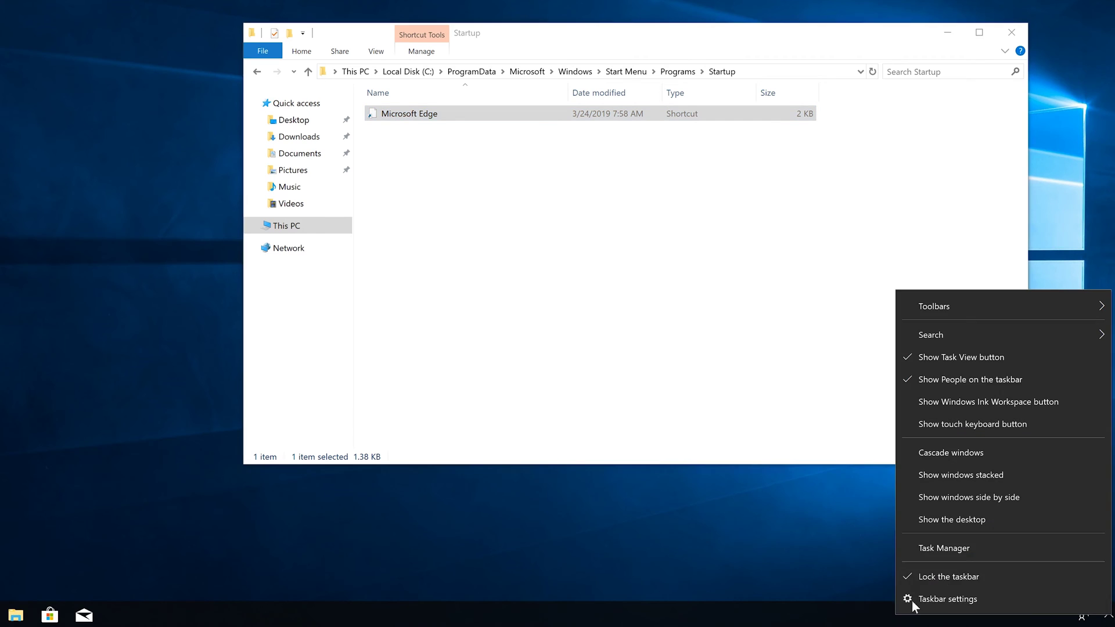
click(975, 550)
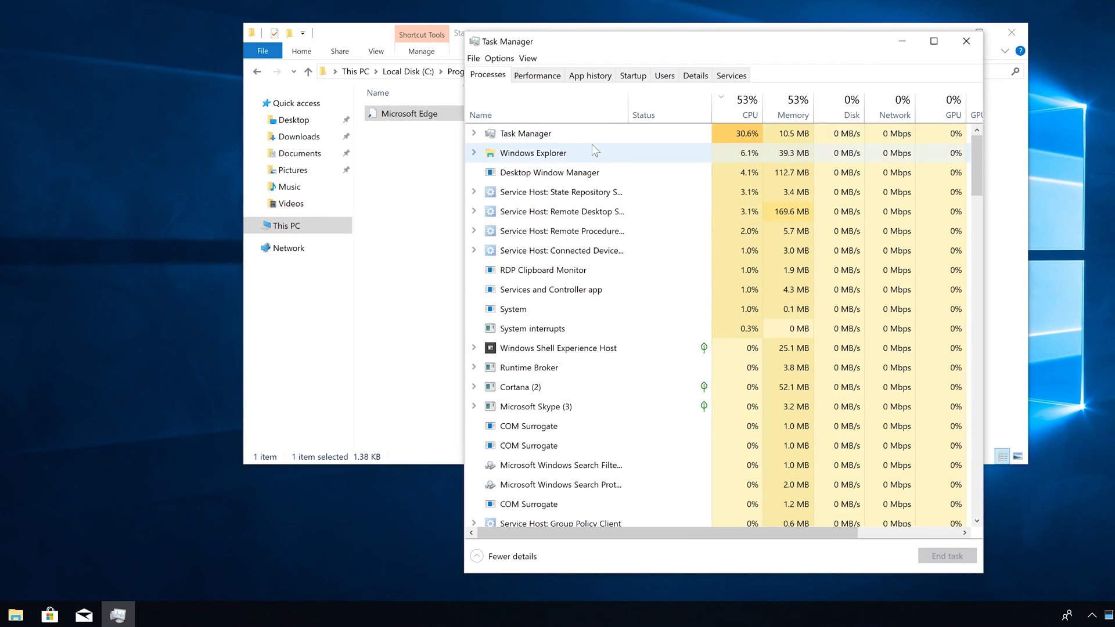
drag(769, 51, 951, 47)
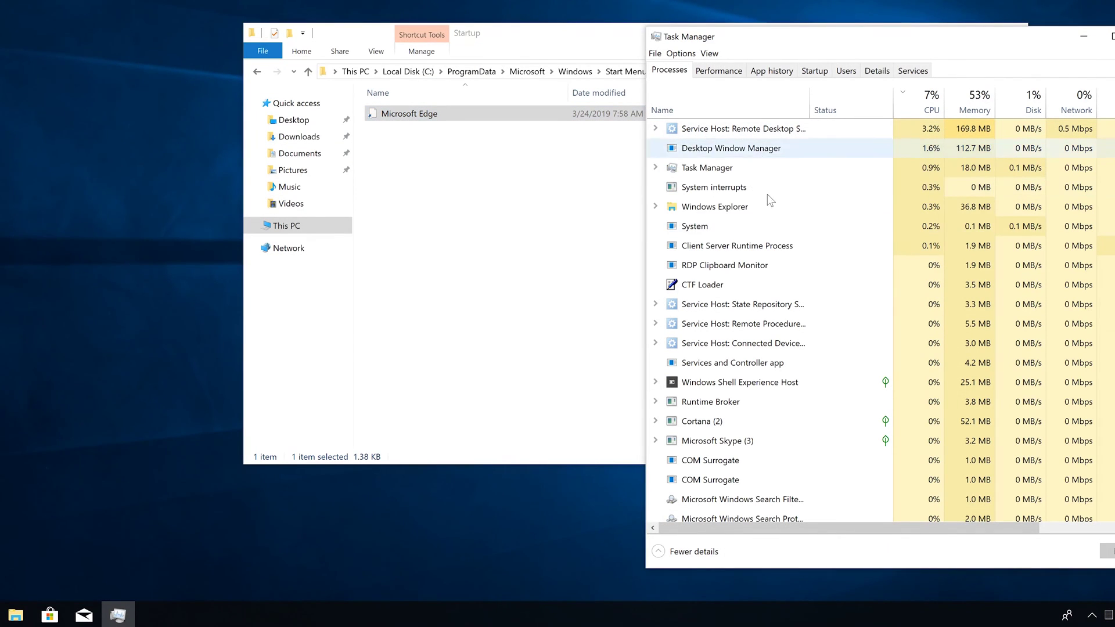
scroll(789, 411, down, 1)
scroll(790, 409, down, 1)
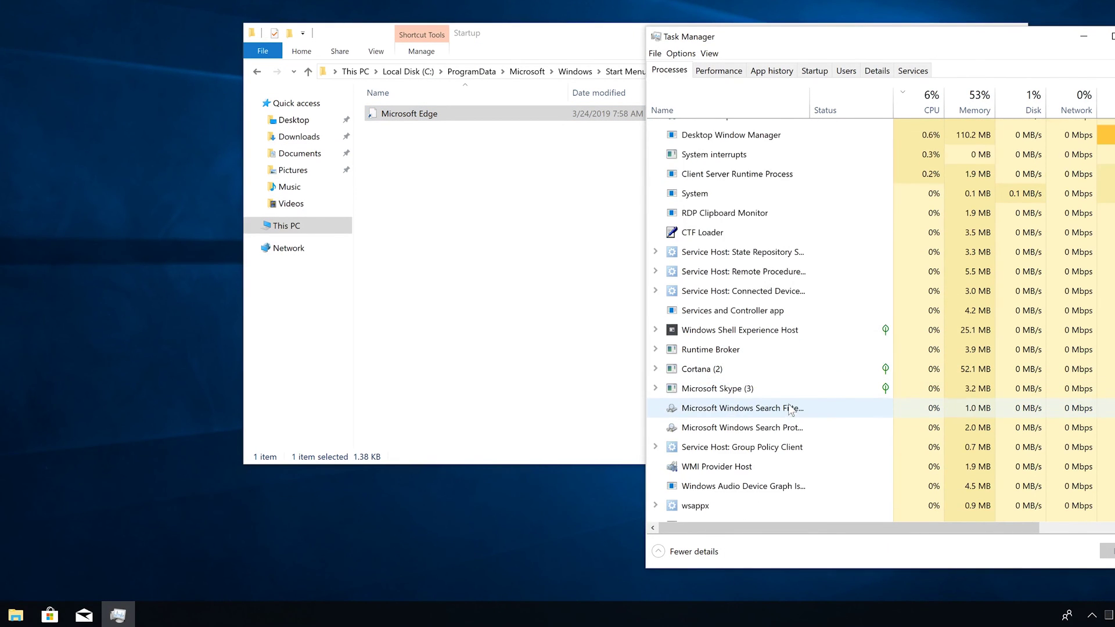
scroll(790, 410, up, 2)
key(alt+F4)
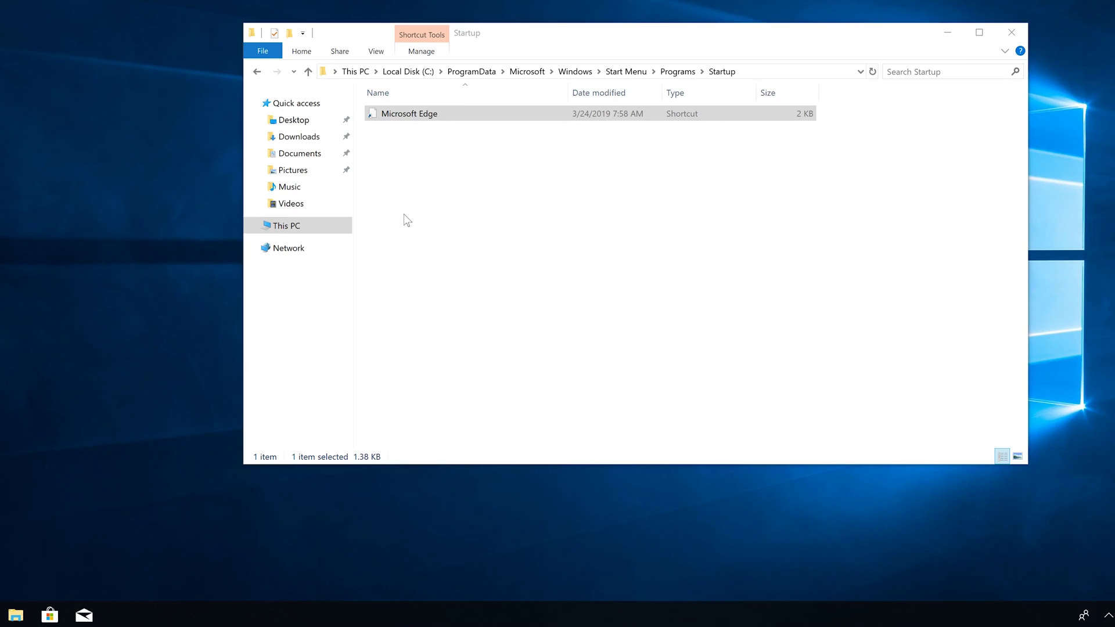
Go to Local Disk (C:) via the address bar and turn on Hidden items to reveal ProgramData
click(409, 150)
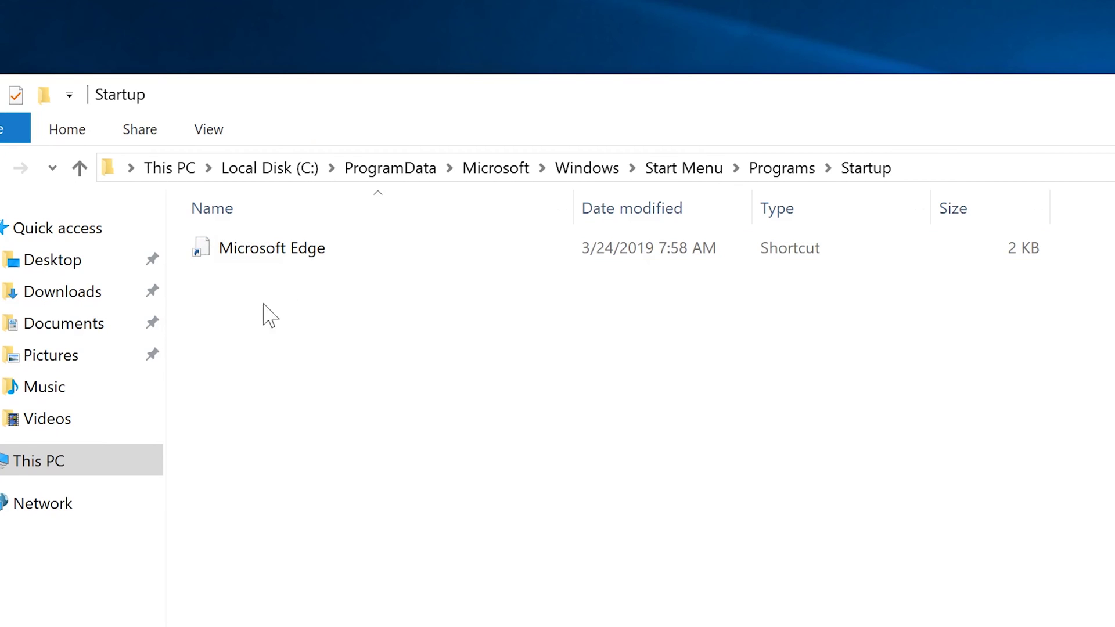
click(357, 246)
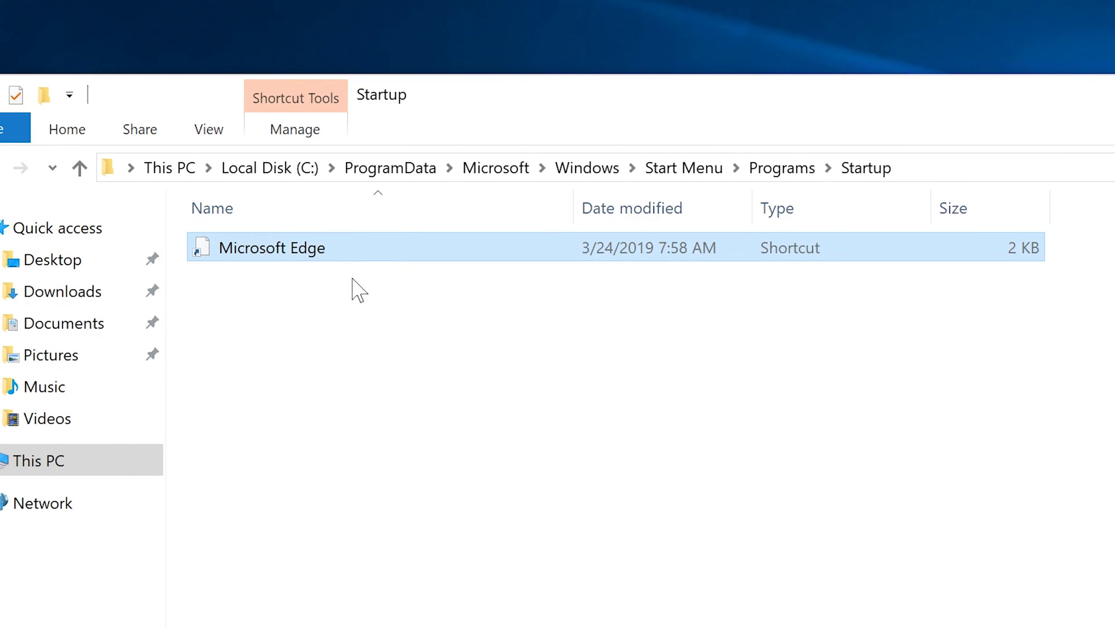
click(980, 173)
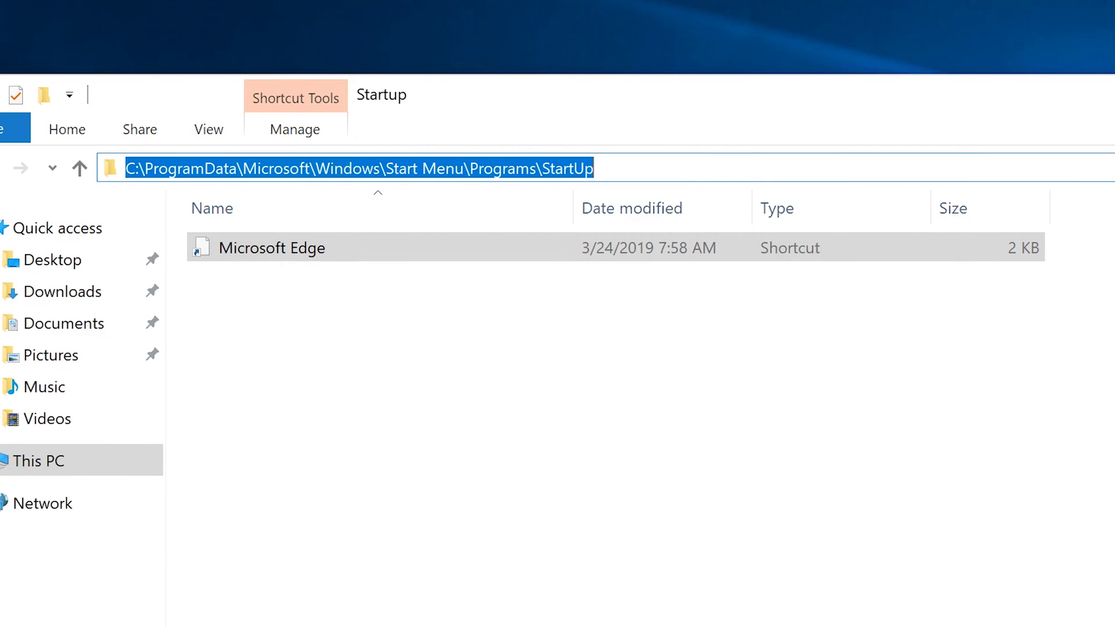
text(c)
click(761, 190)
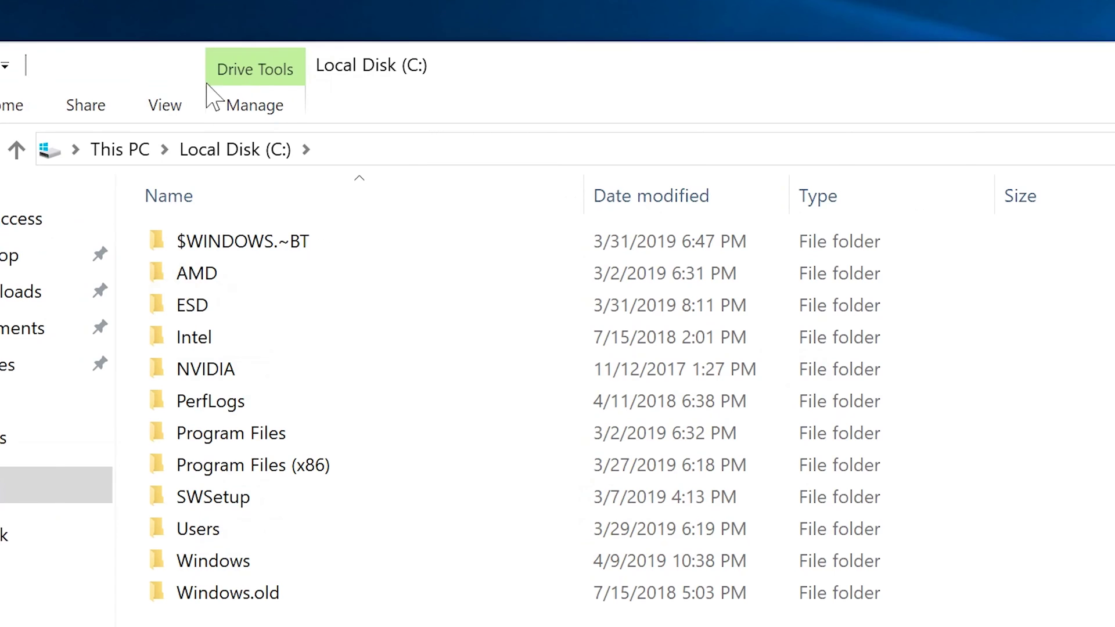
click(168, 111)
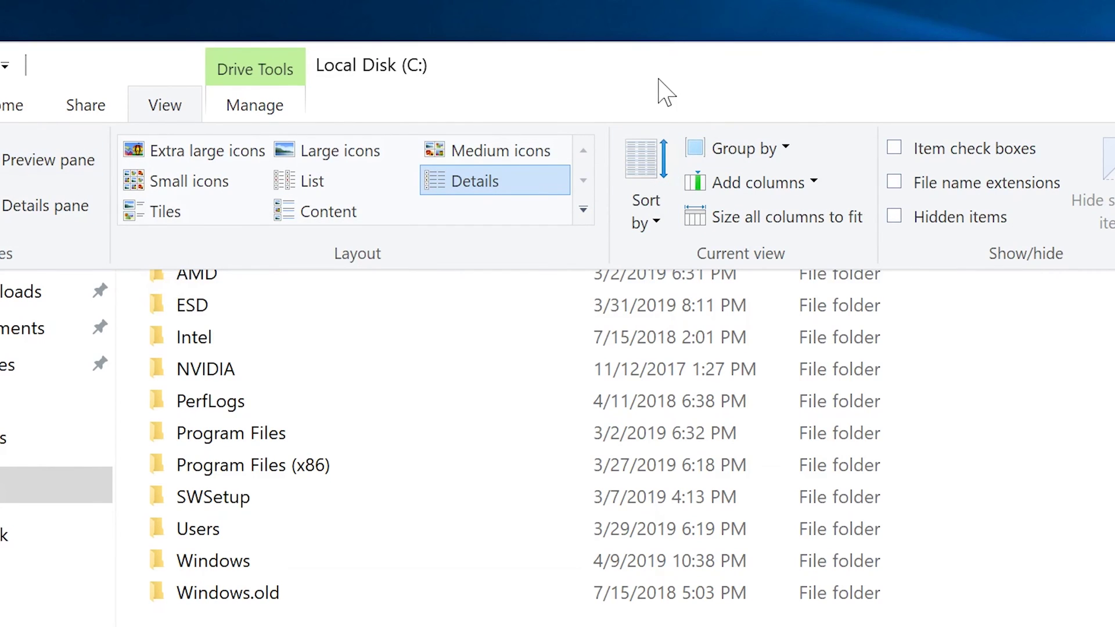
click(896, 217)
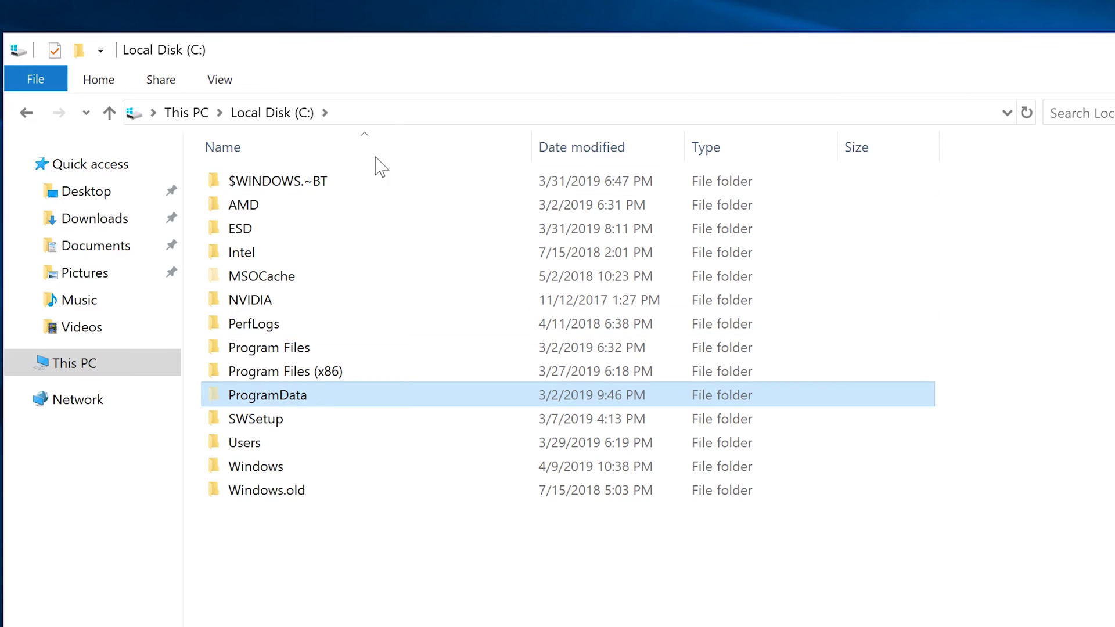
Browse to ProgramData\Microsoft\Windows\Start Menu\Programs\Startup and delete the Microsoft Edge shortcut
double_click(291, 394)
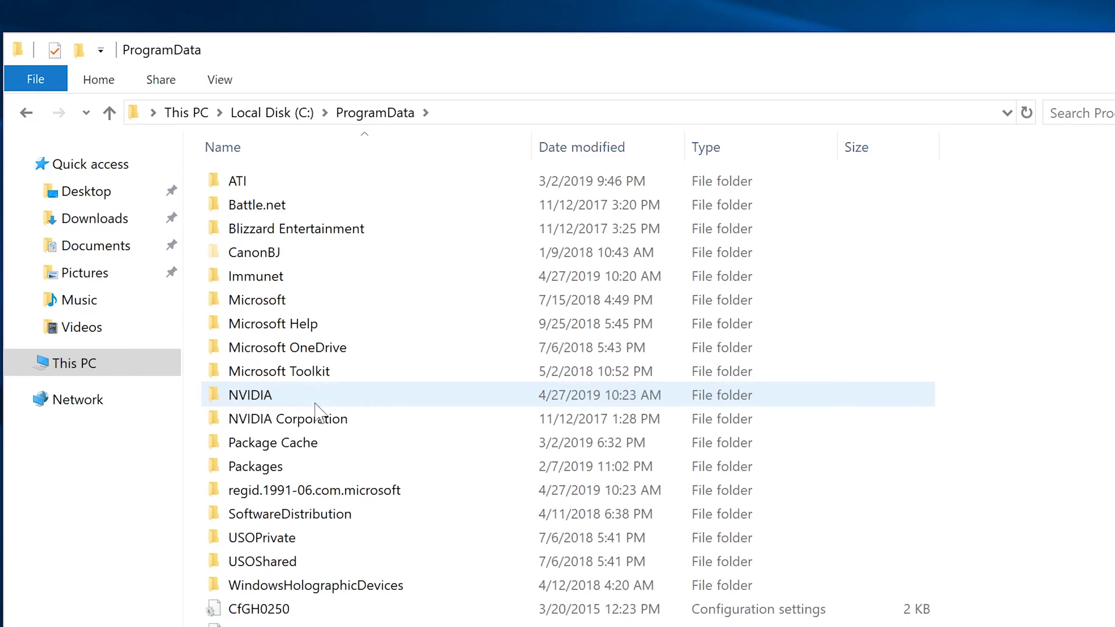
double_click(270, 300)
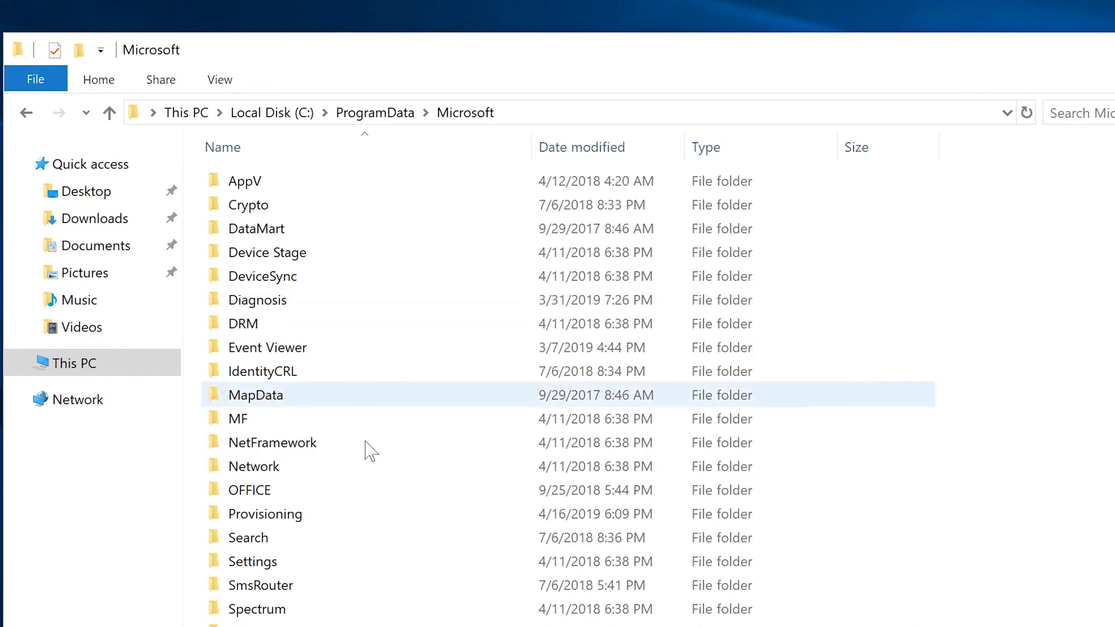
scroll(369, 476, down, 2)
double_click(318, 597)
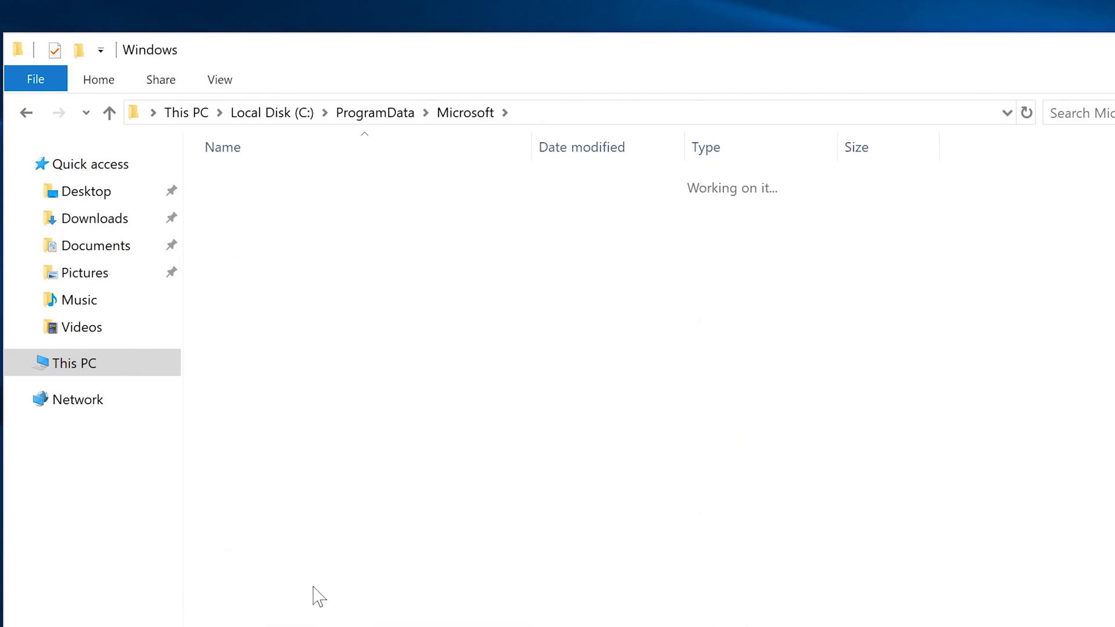
double_click(289, 519)
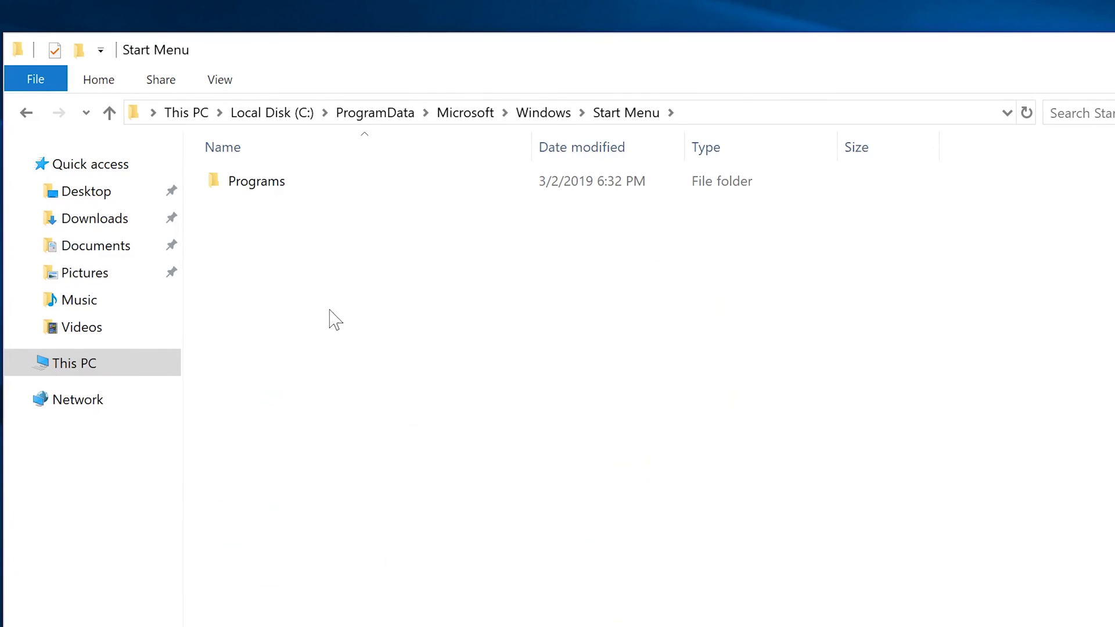
double_click(298, 192)
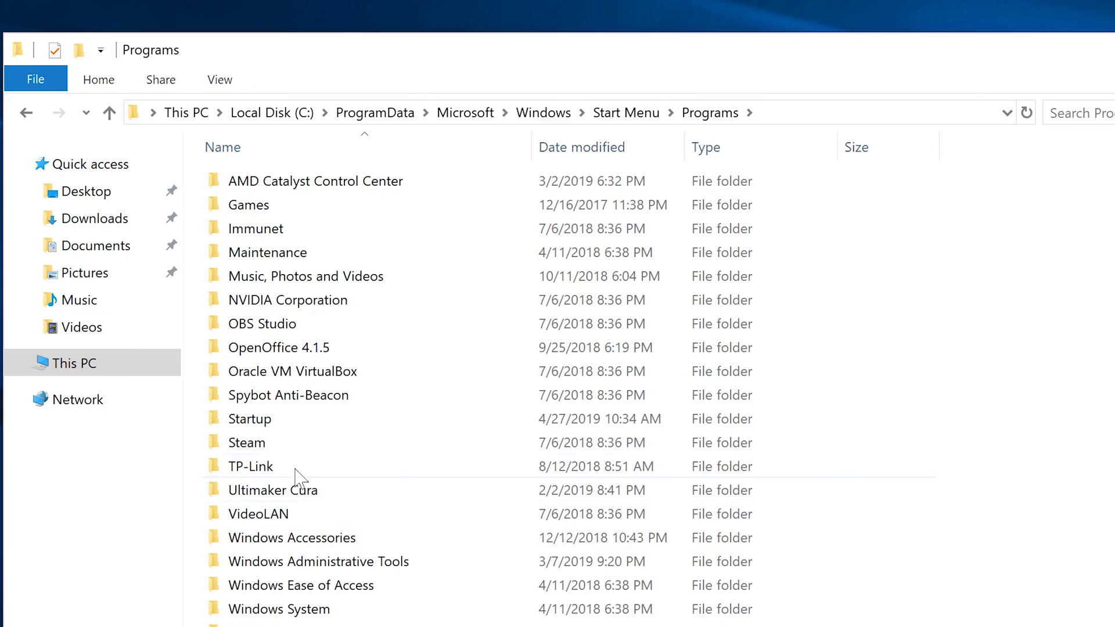
double_click(289, 418)
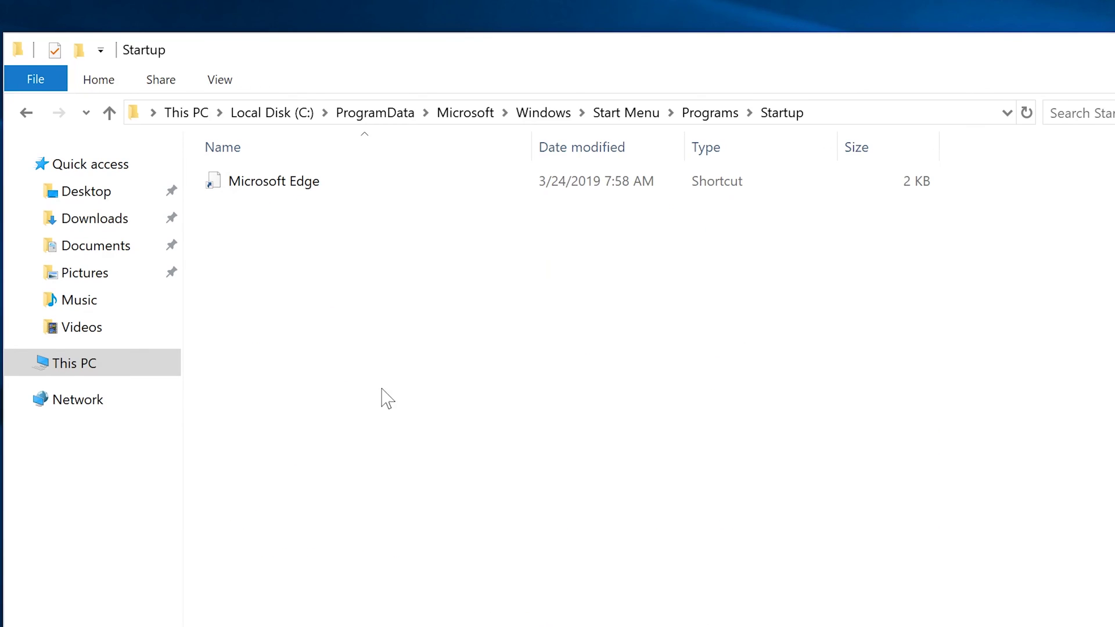
right_click(326, 185)
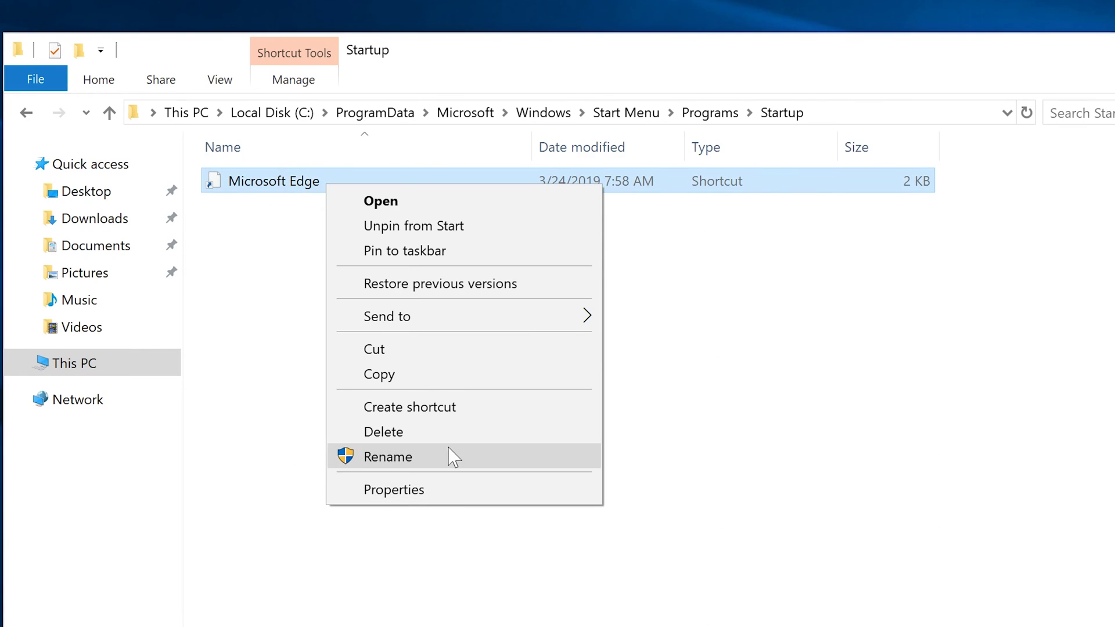
click(455, 433)
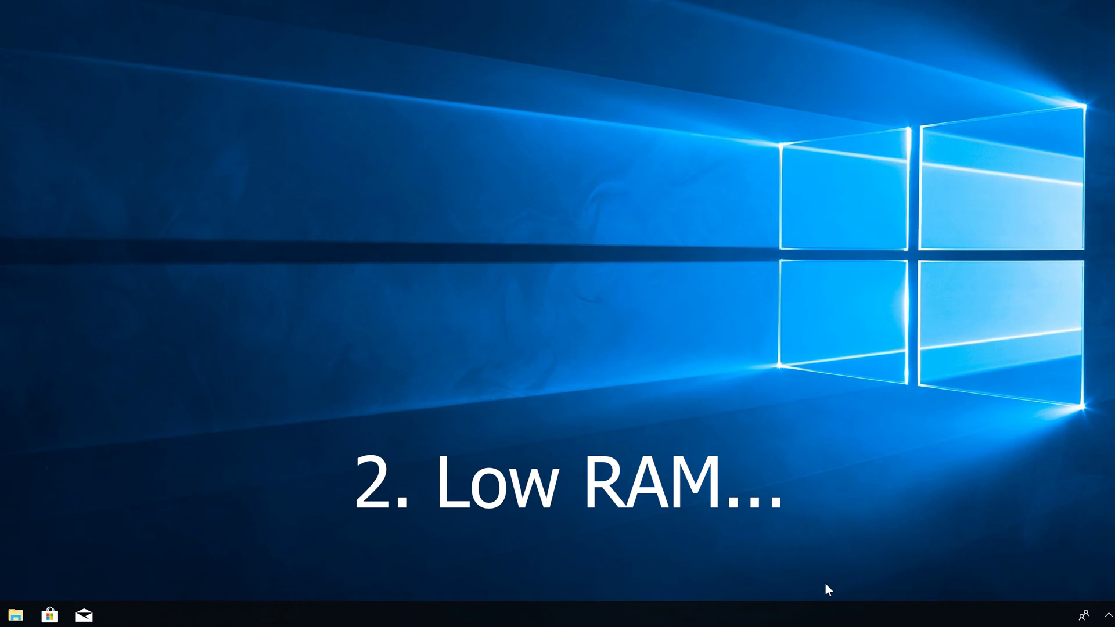
Launch Task Manager and check the Memory and Disk 0 (C:) performance graphs
right_click(776, 620)
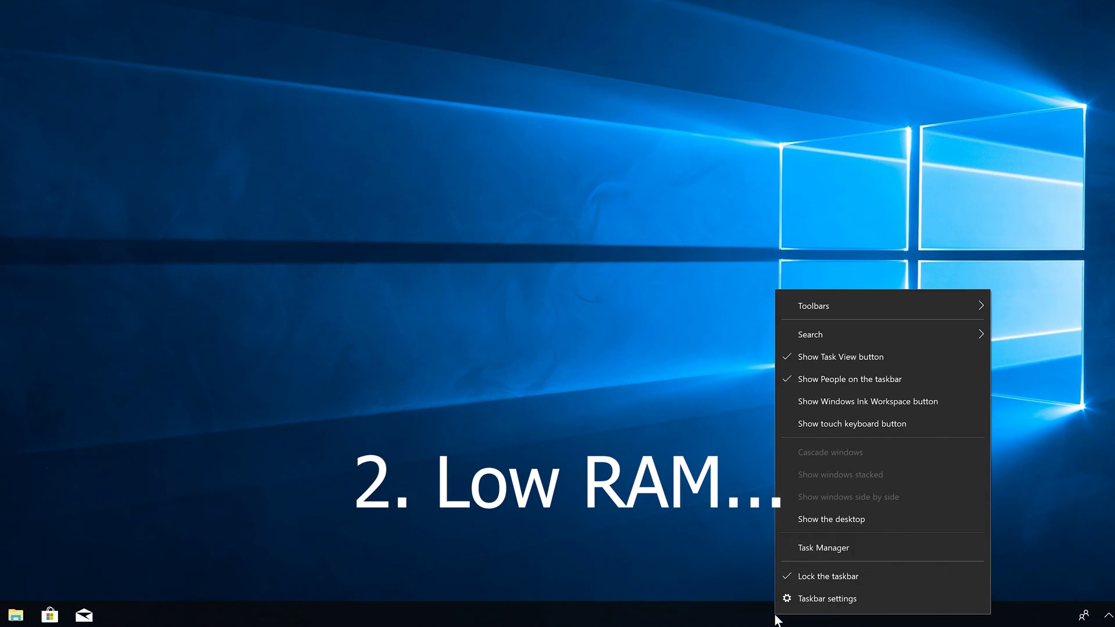
click(849, 550)
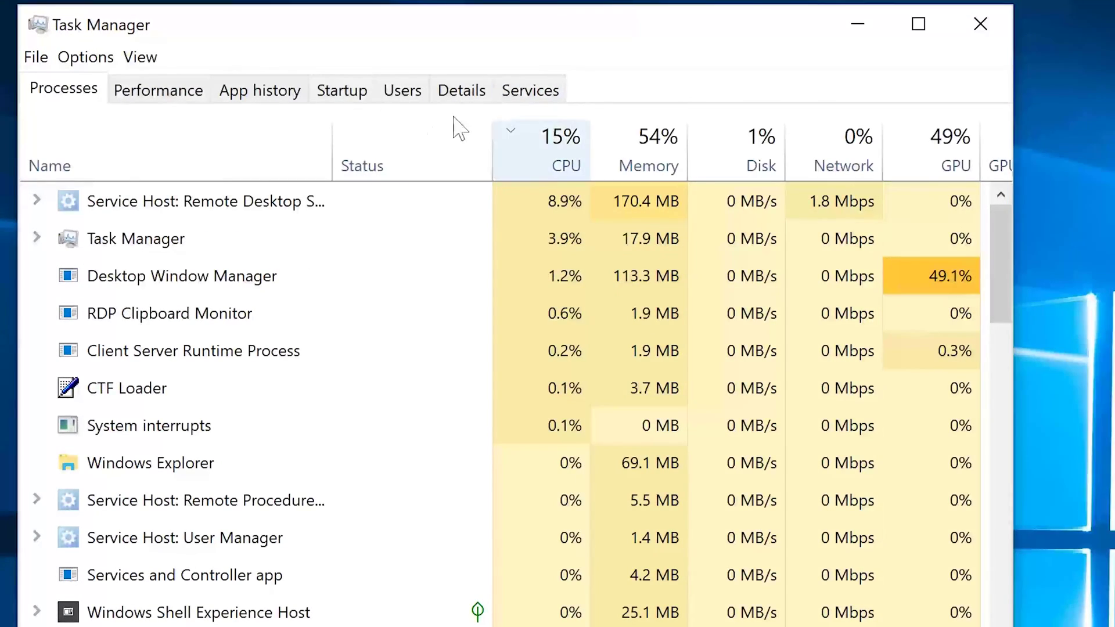
click(157, 96)
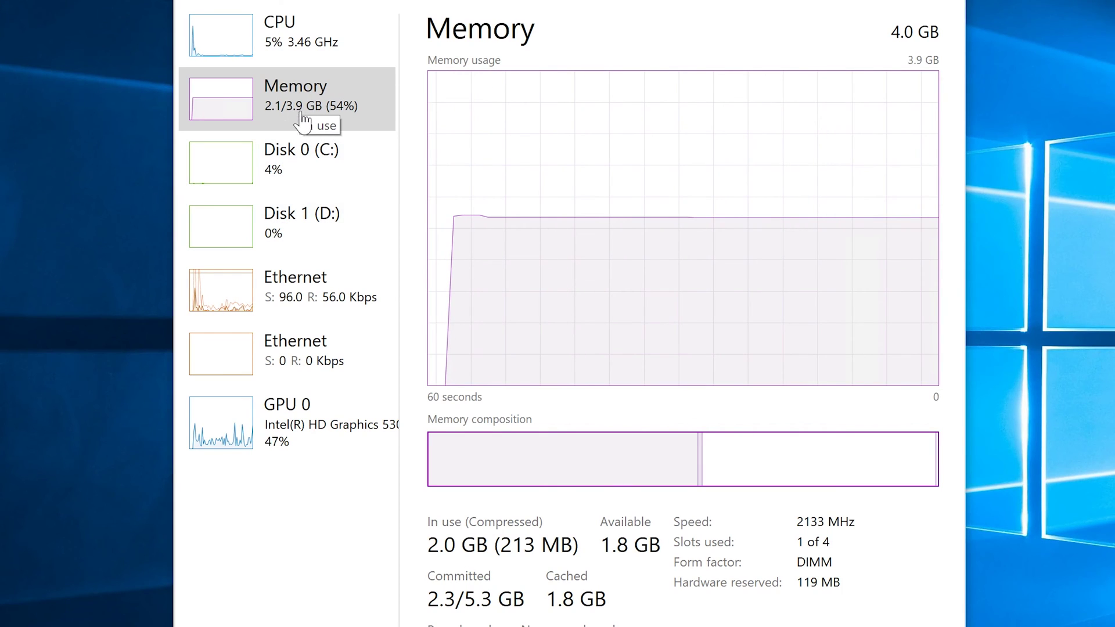
click(278, 170)
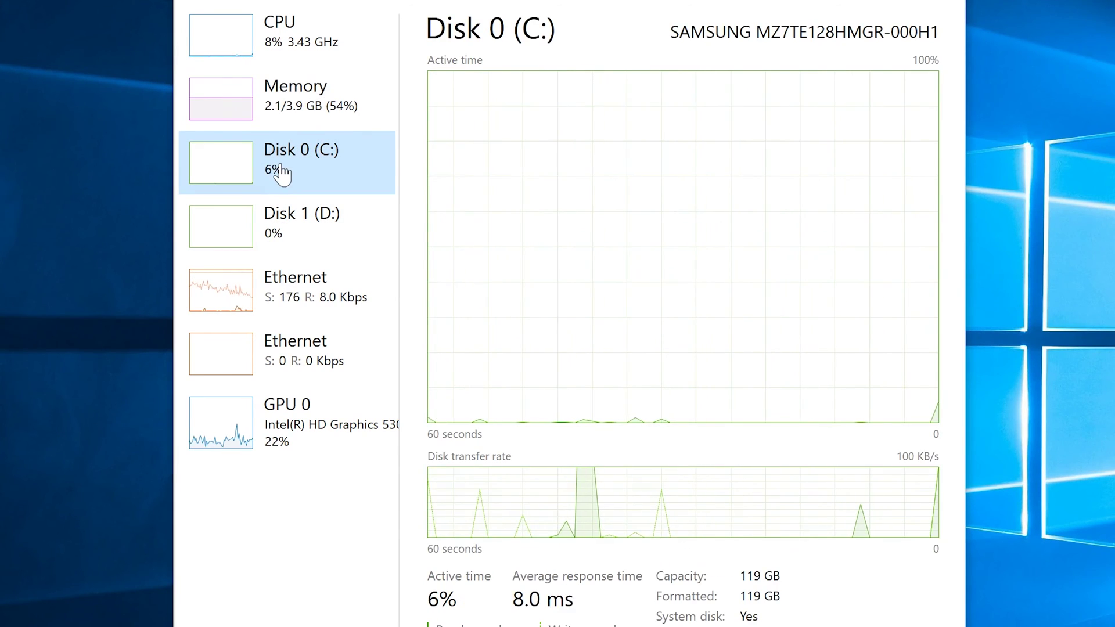
mouse_move(308, 165)
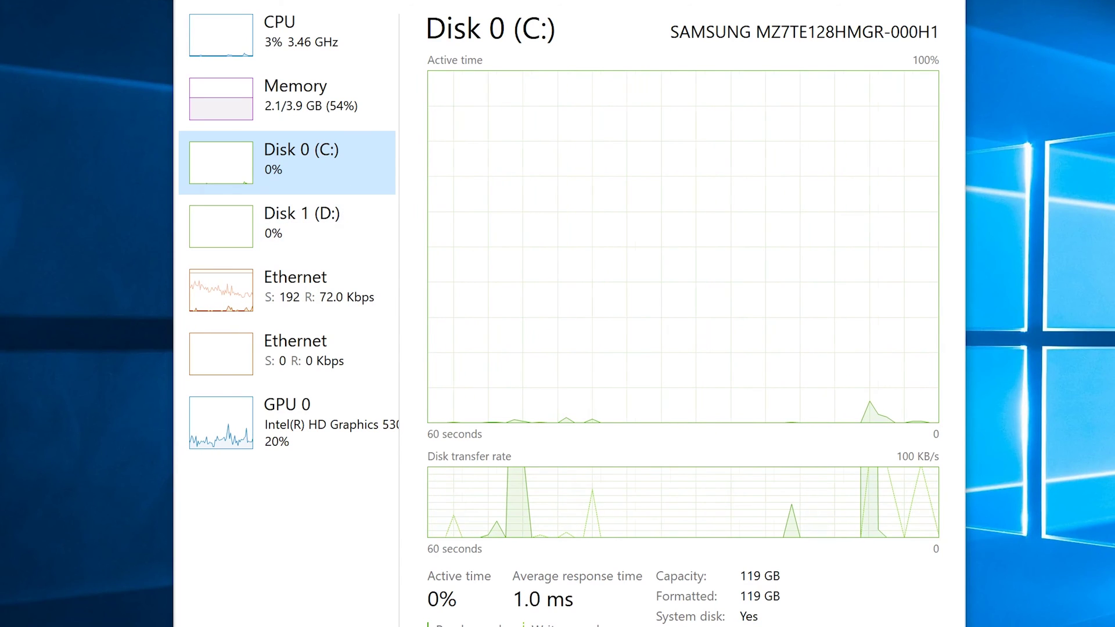
click(118, 540)
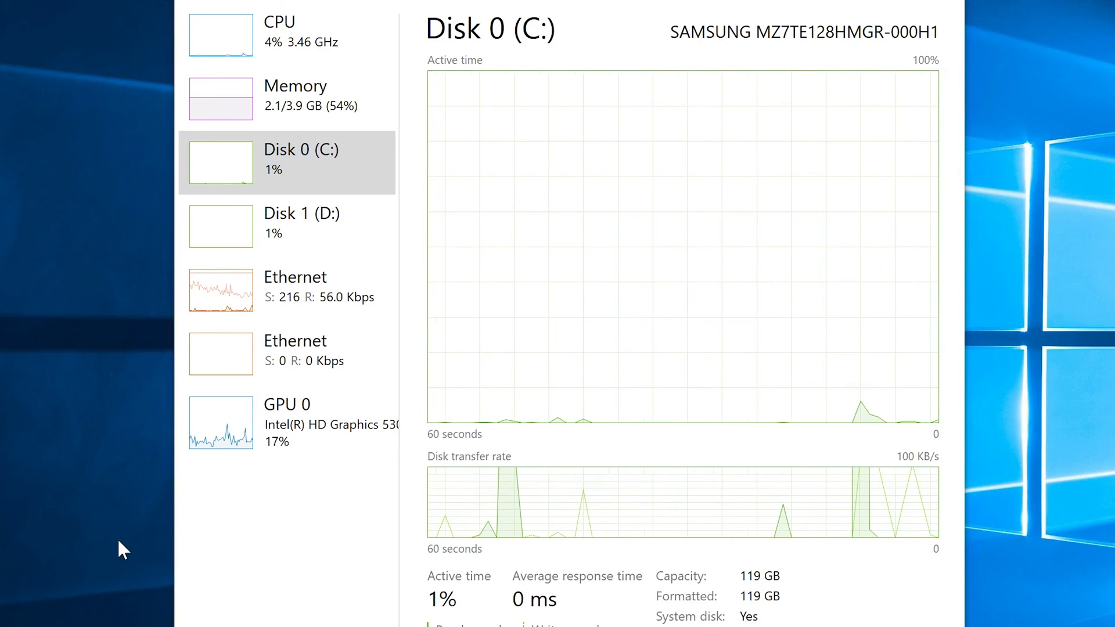
key(super)
Open System Properties via an 'adva' search and move it over Task Manager
text(adva)
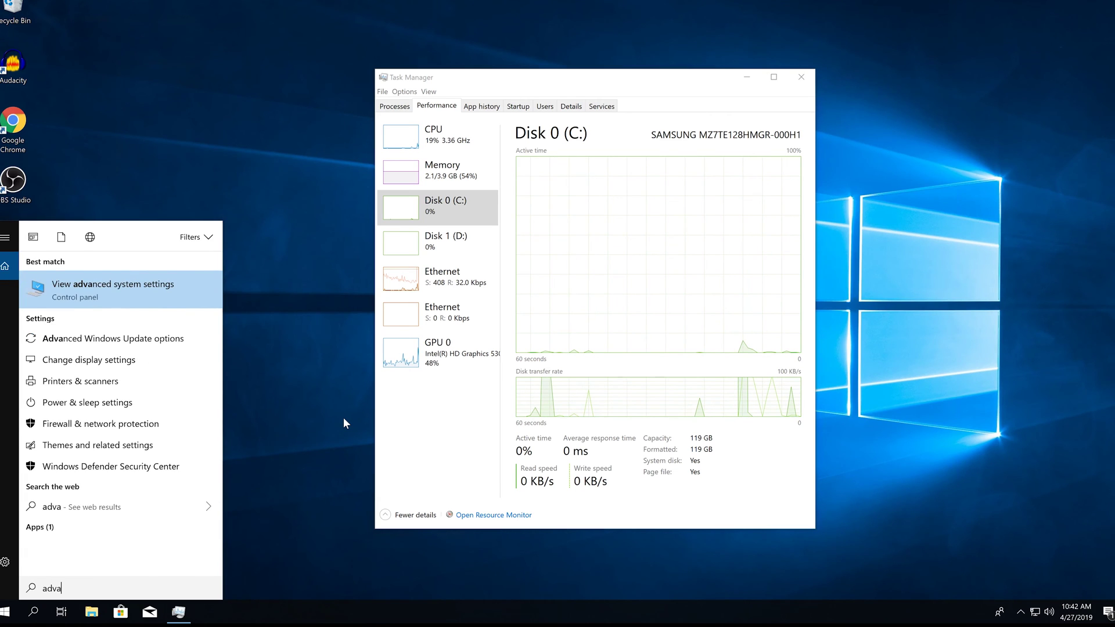
key(Return)
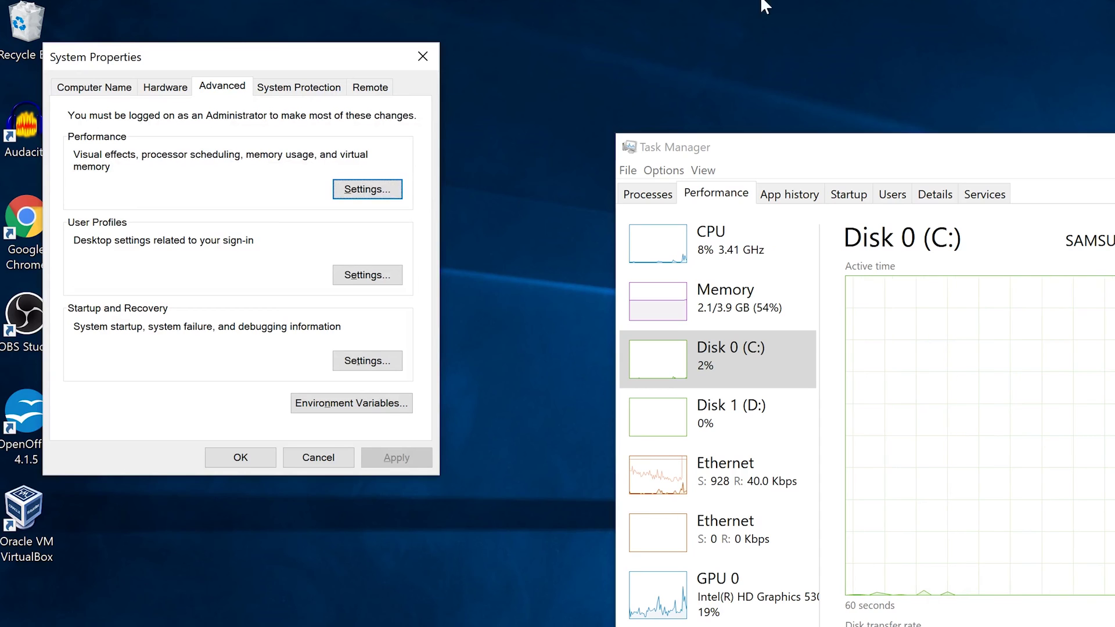
drag(286, 60, 979, 312)
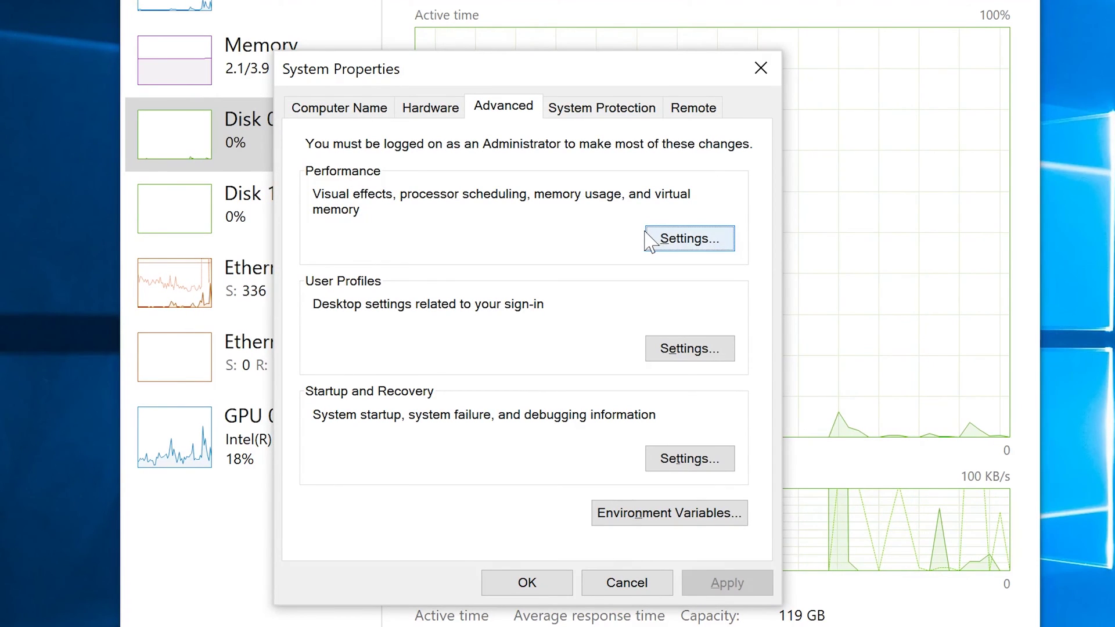
Review Performance Options' processor scheduling and 1408 MB paging file size, then close it
click(695, 242)
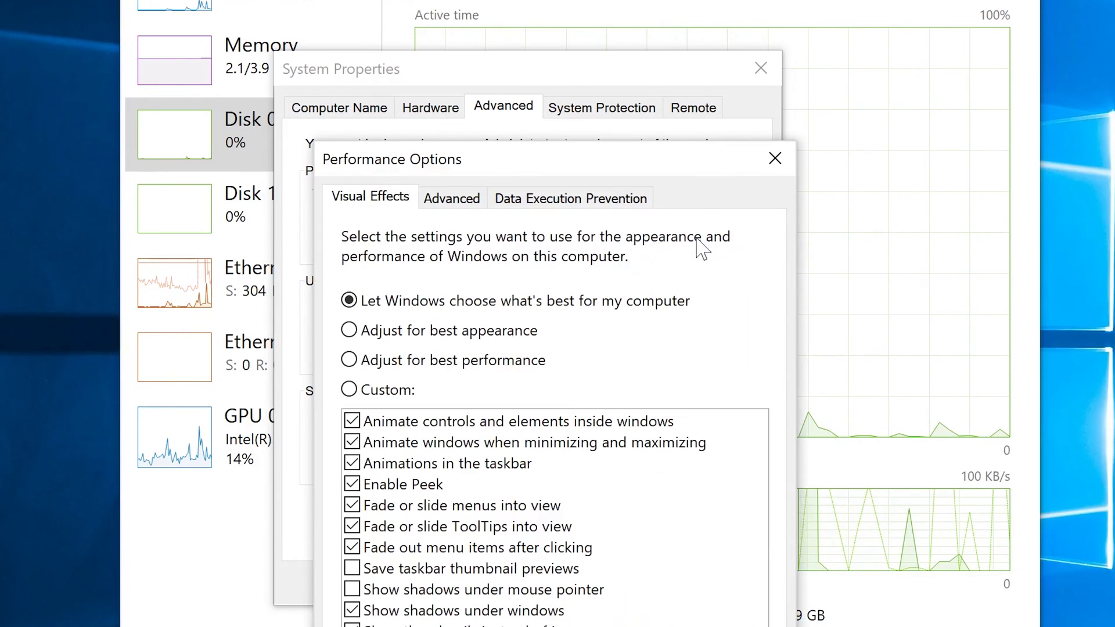
click(464, 205)
drag(584, 164, 418, 1)
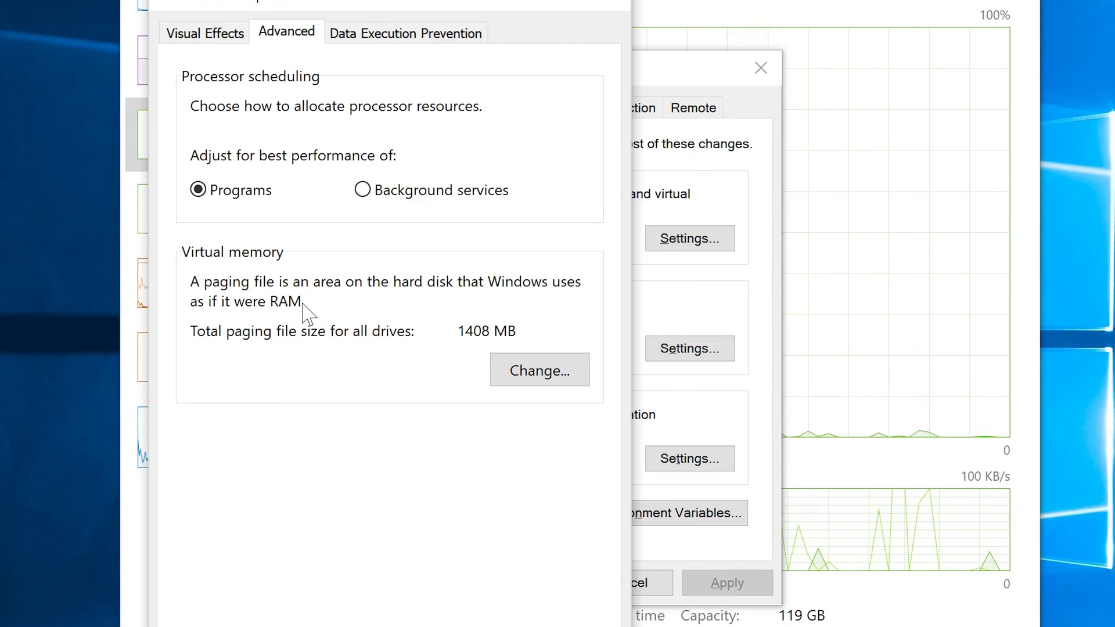
drag(445, 5, 882, 0)
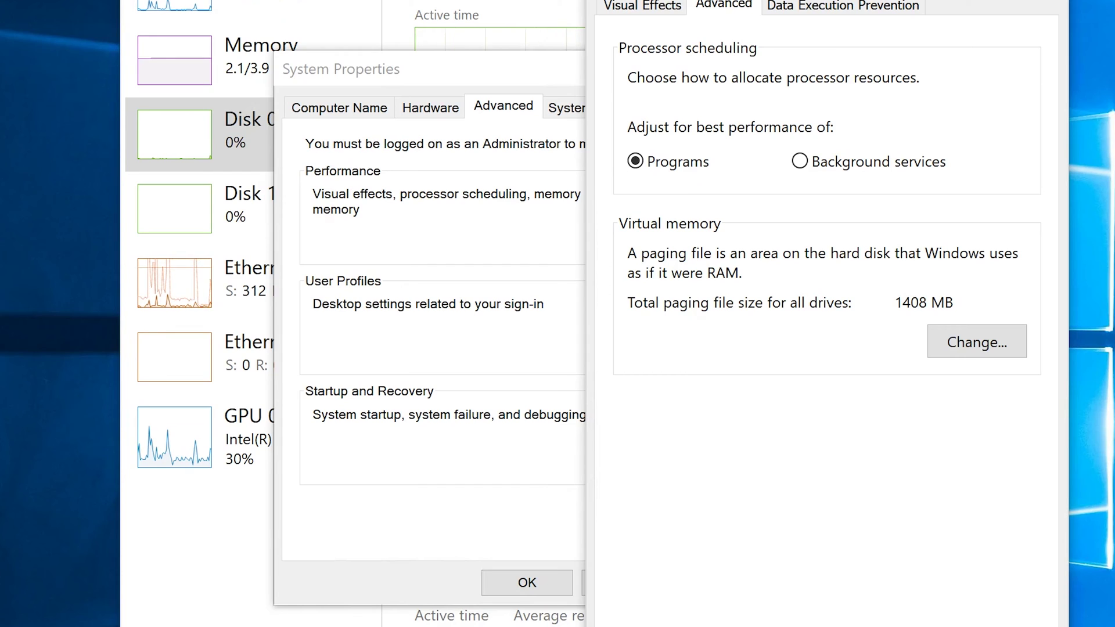
key(Escape)
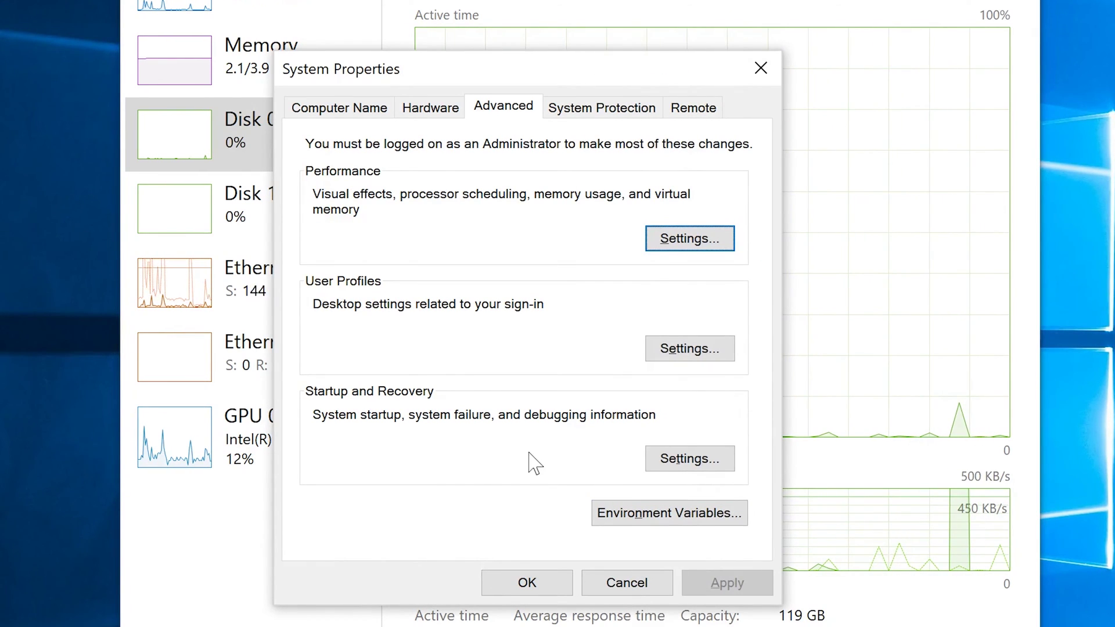
Confirm System Properties with OK and return focus to Task Manager
click(529, 584)
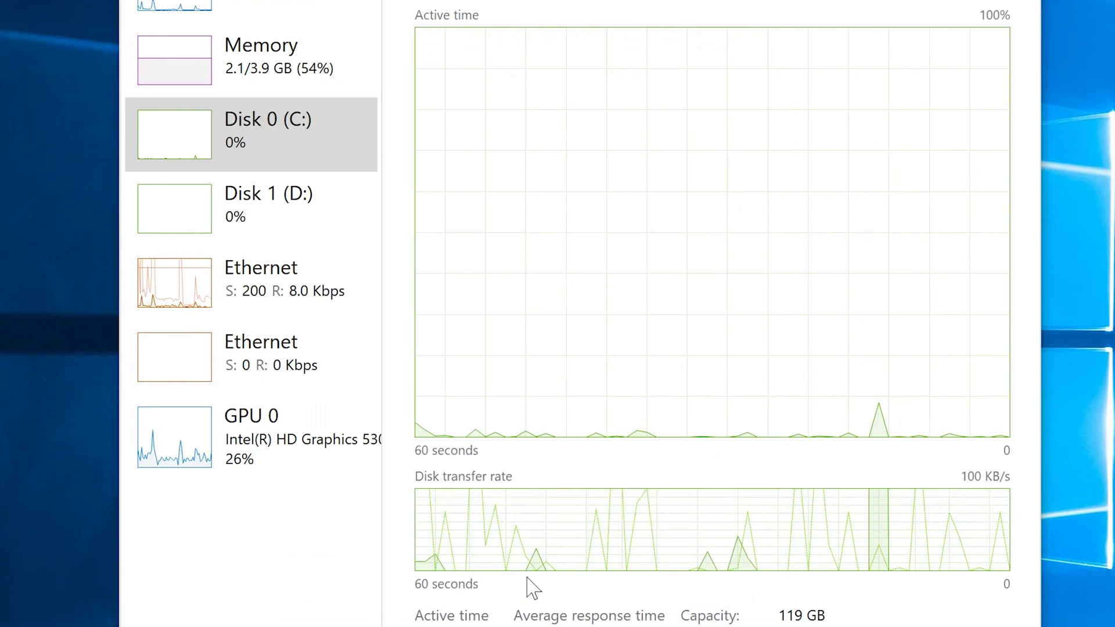
click(145, 155)
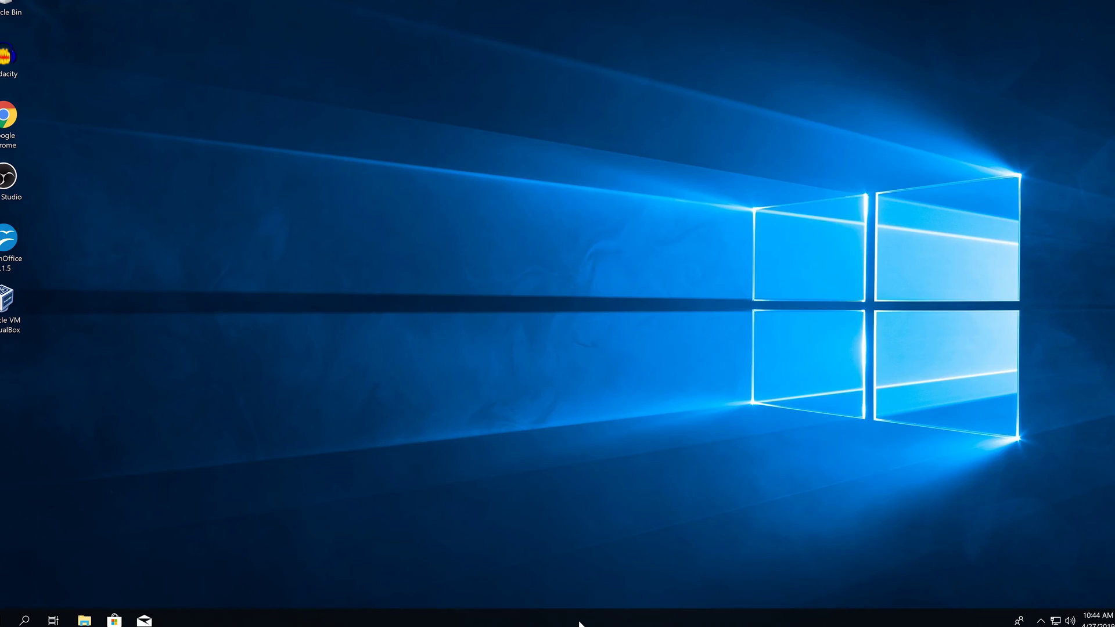
Relaunch Task Manager from the taskbar menu and start a Windows search
right_click(580, 623)
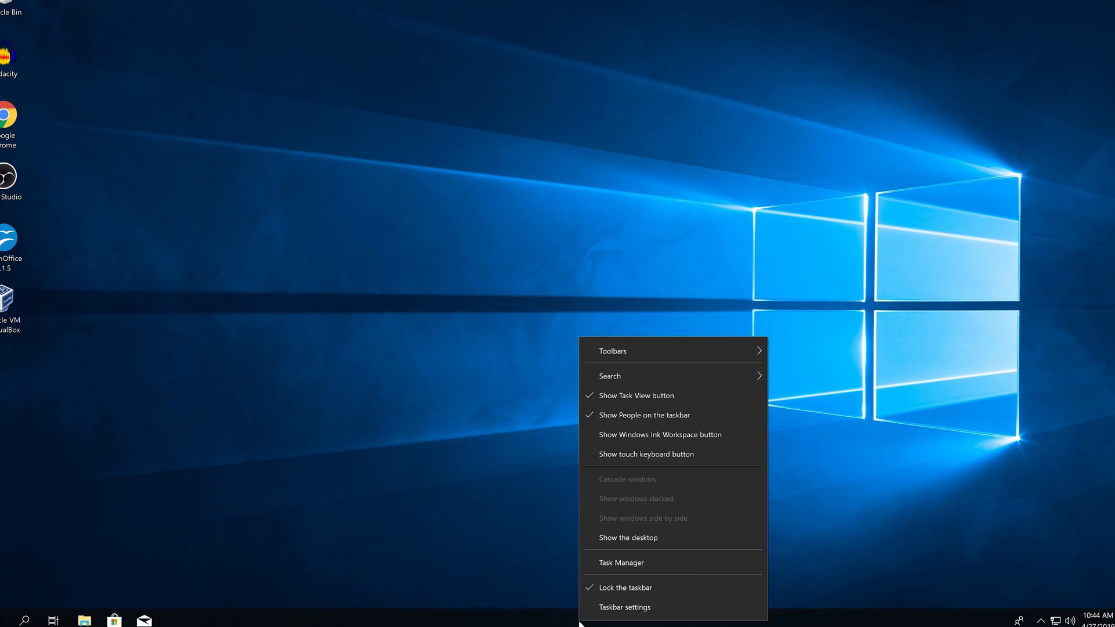
click(640, 559)
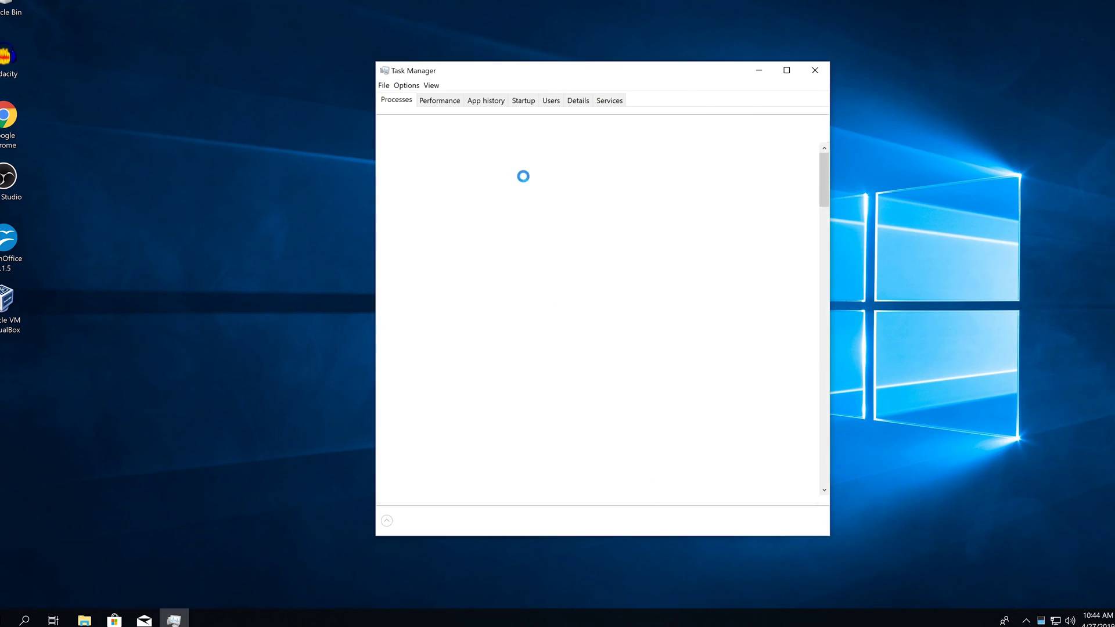
drag(559, 71, 564, 64)
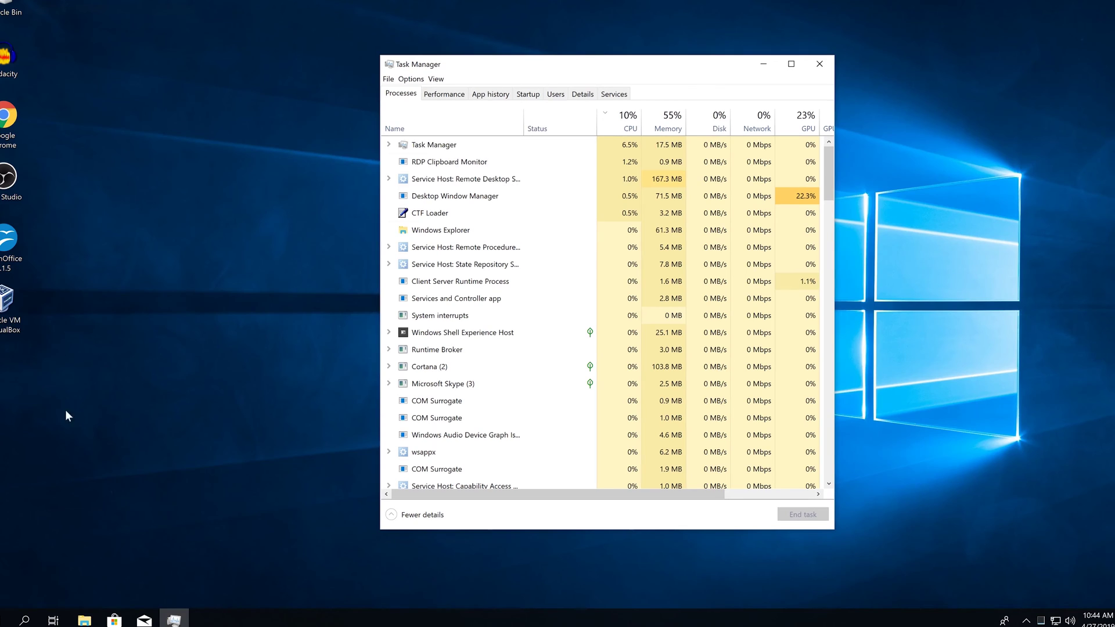
click(22, 621)
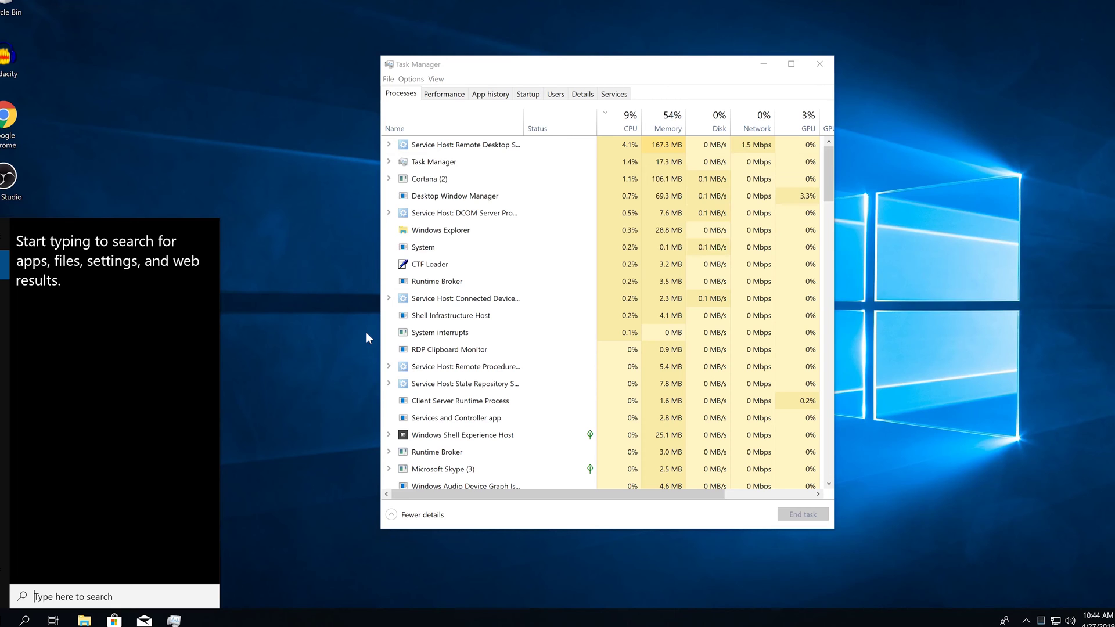
Search 'upd' to open Check for updates and run an update check
text(upd)
key(Return)
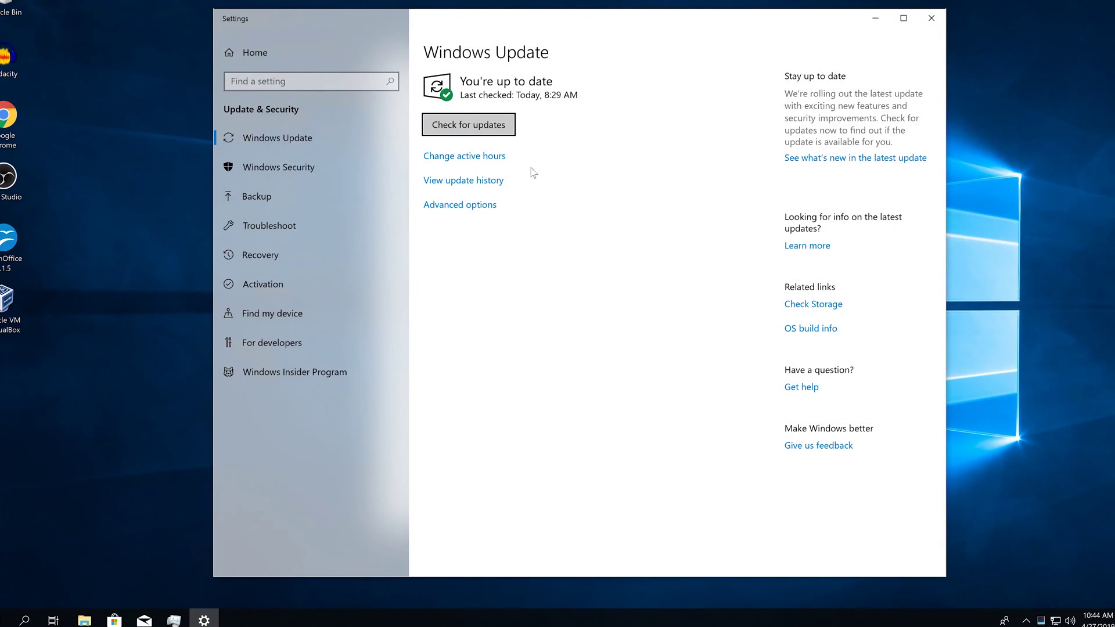
click(477, 127)
Resize and reposition the Settings window so Task Manager's process list shows beside it
drag(631, 13, 615, 194)
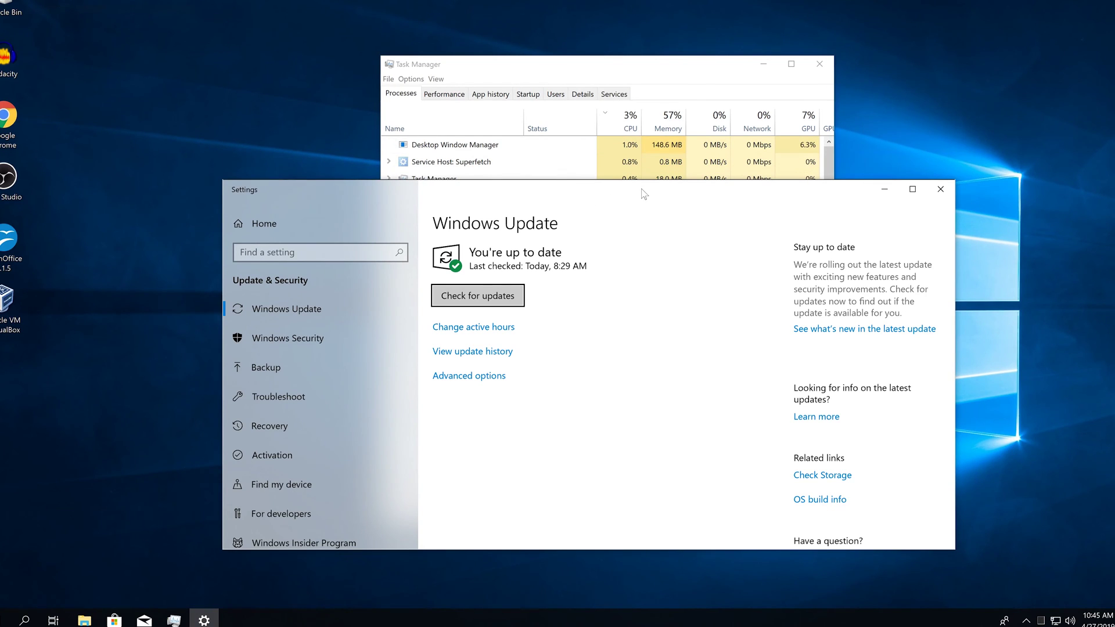
drag(644, 193, 626, 213)
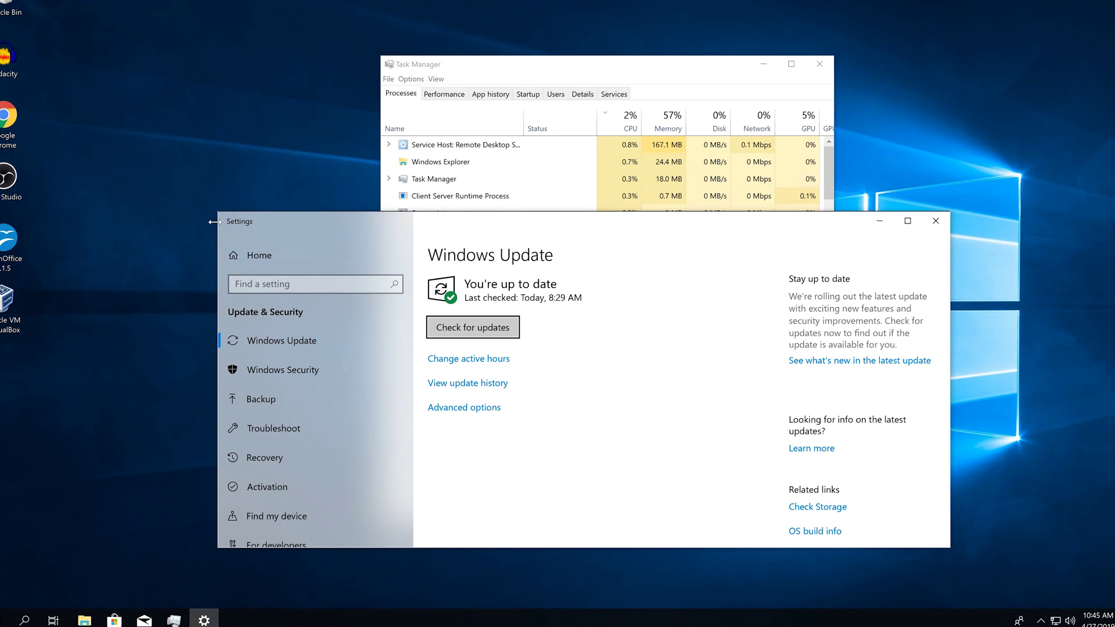
drag(217, 226, 336, 231)
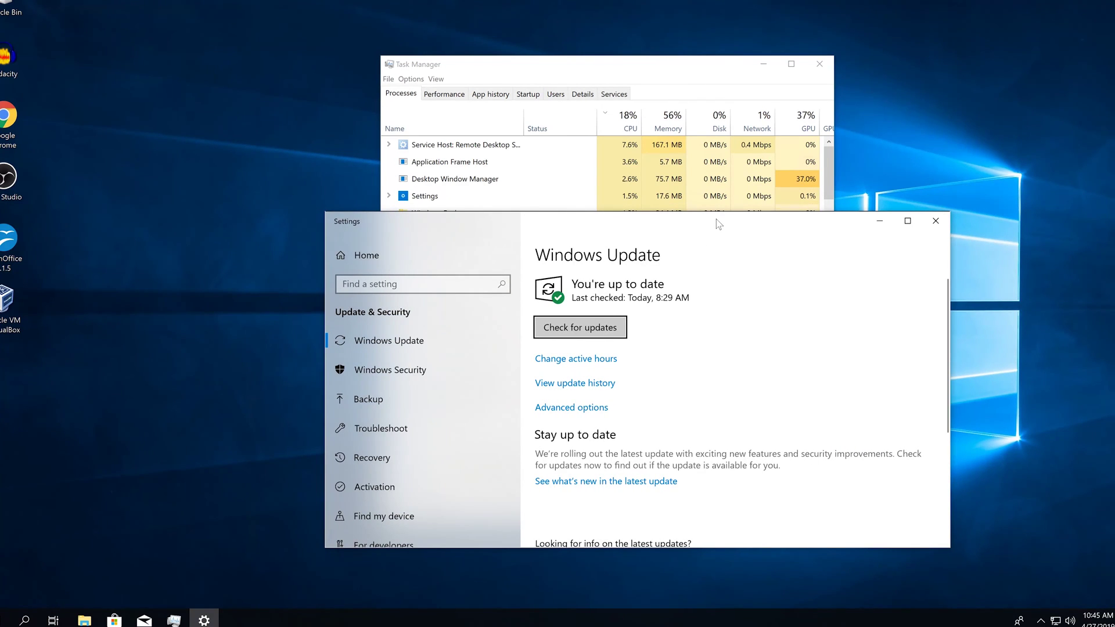
drag(716, 219, 680, 213)
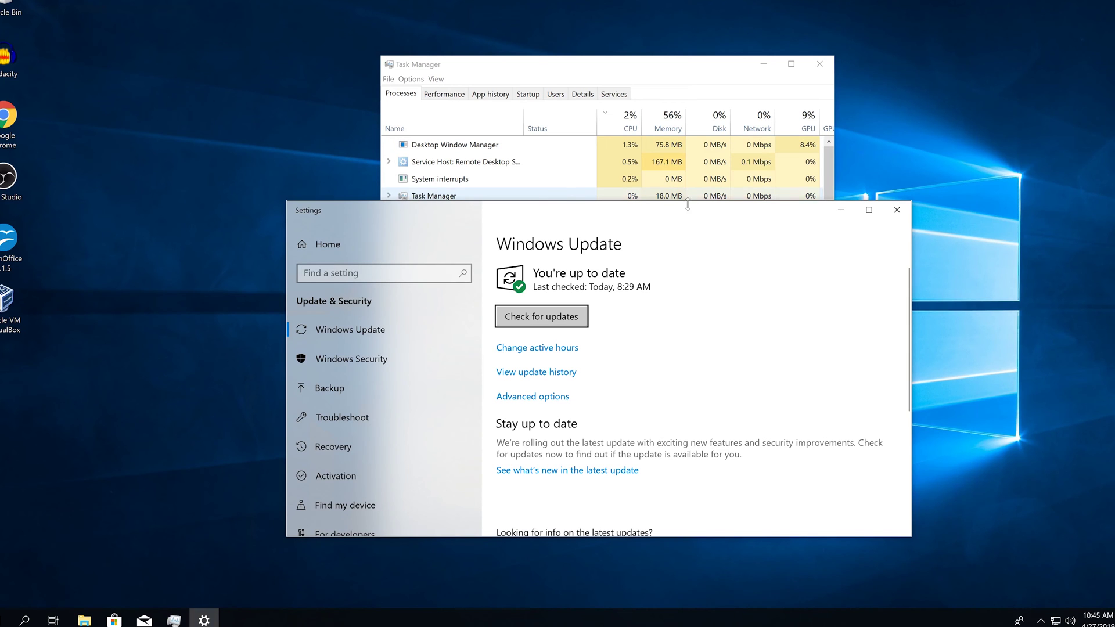
drag(678, 213, 686, 210)
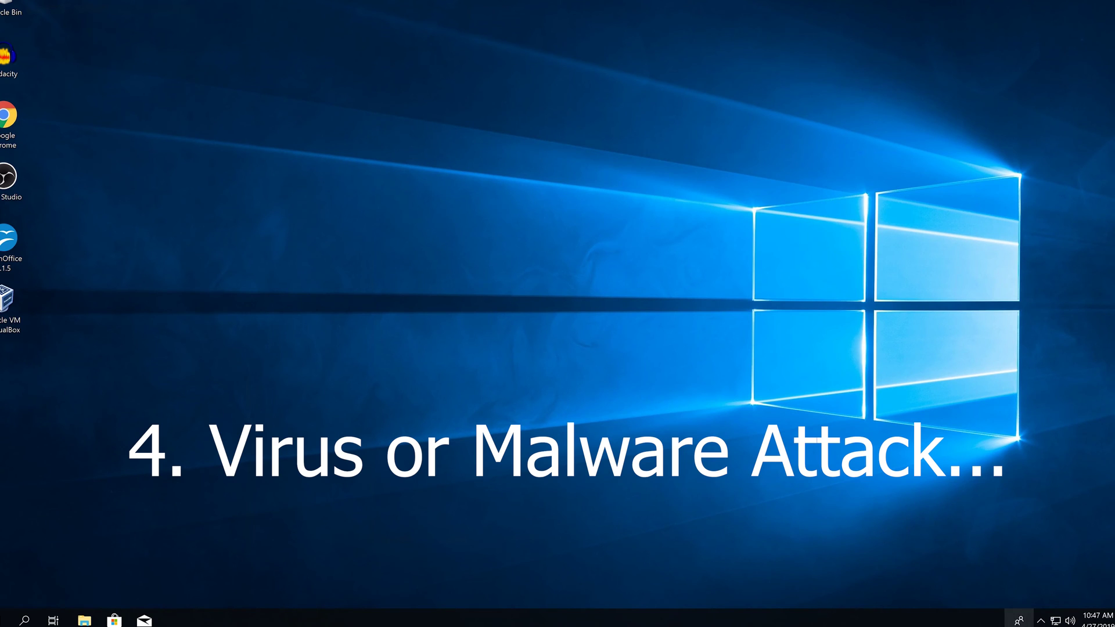
Launch Task Manager from the taskbar menu, showing Immunet Protect in its process list
right_click(711, 623)
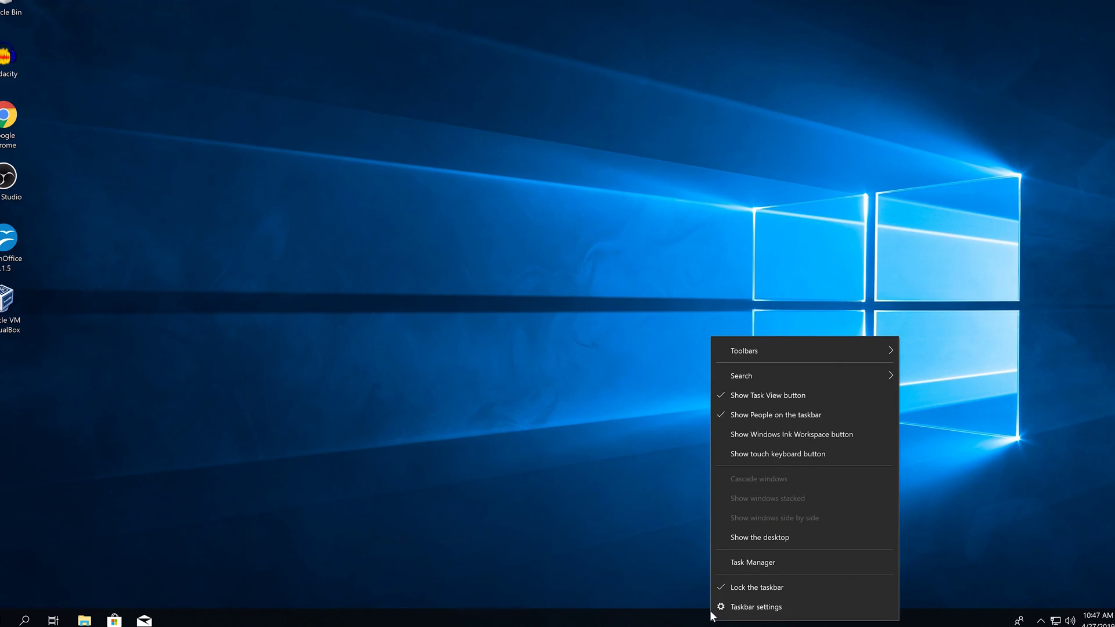
click(765, 561)
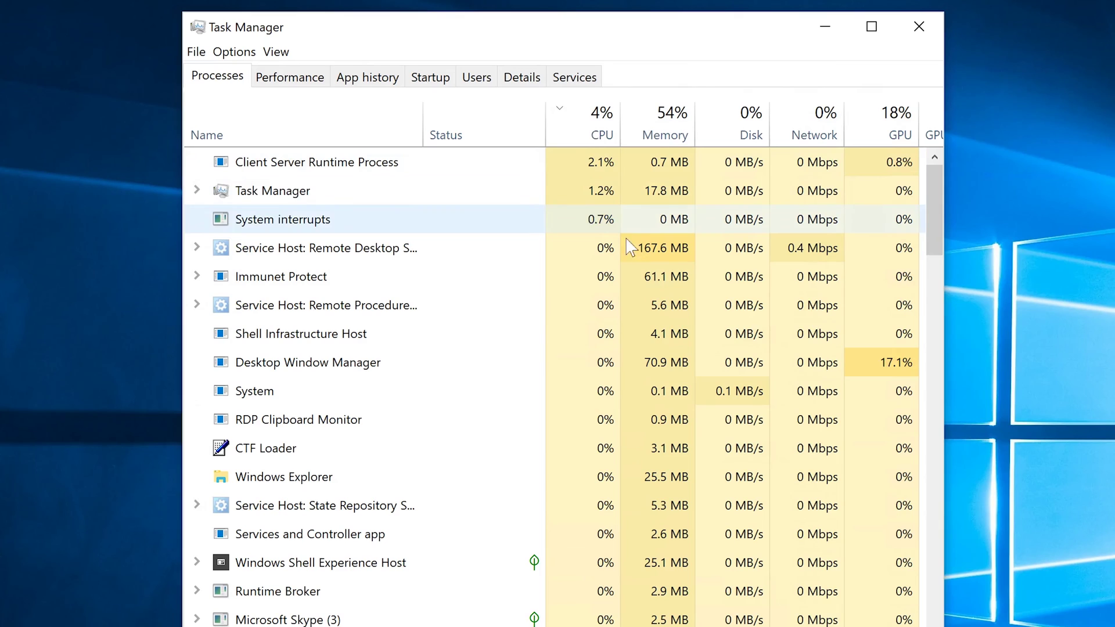
Shorten Task Manager, move Immunet aside, and inspect the Service Host and System processes
drag(599, 13, 575, 185)
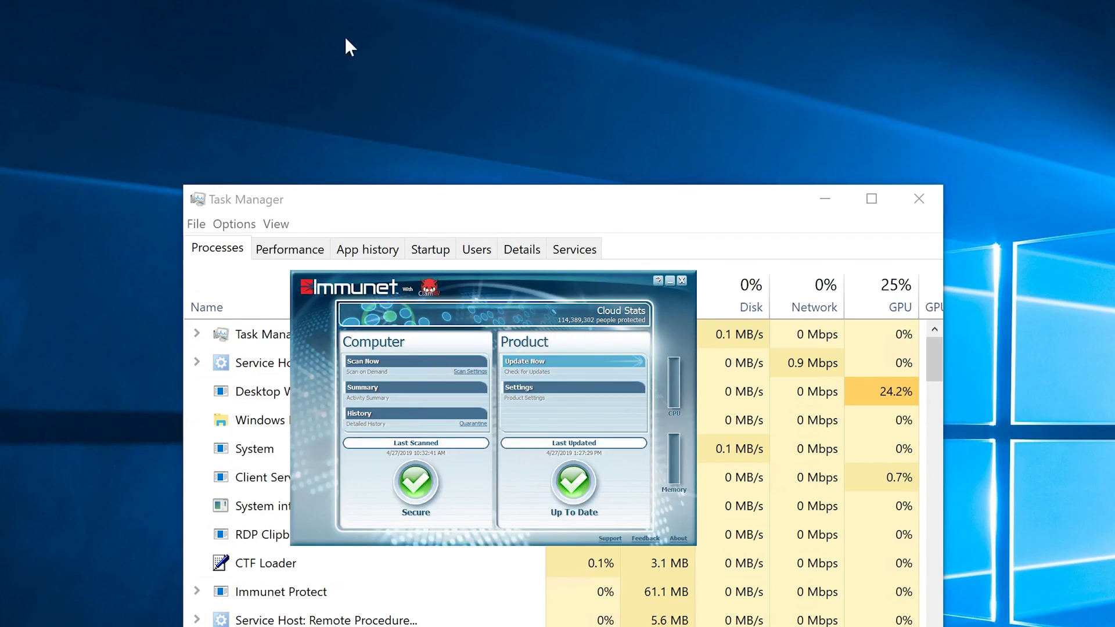
drag(556, 284, 605, 3)
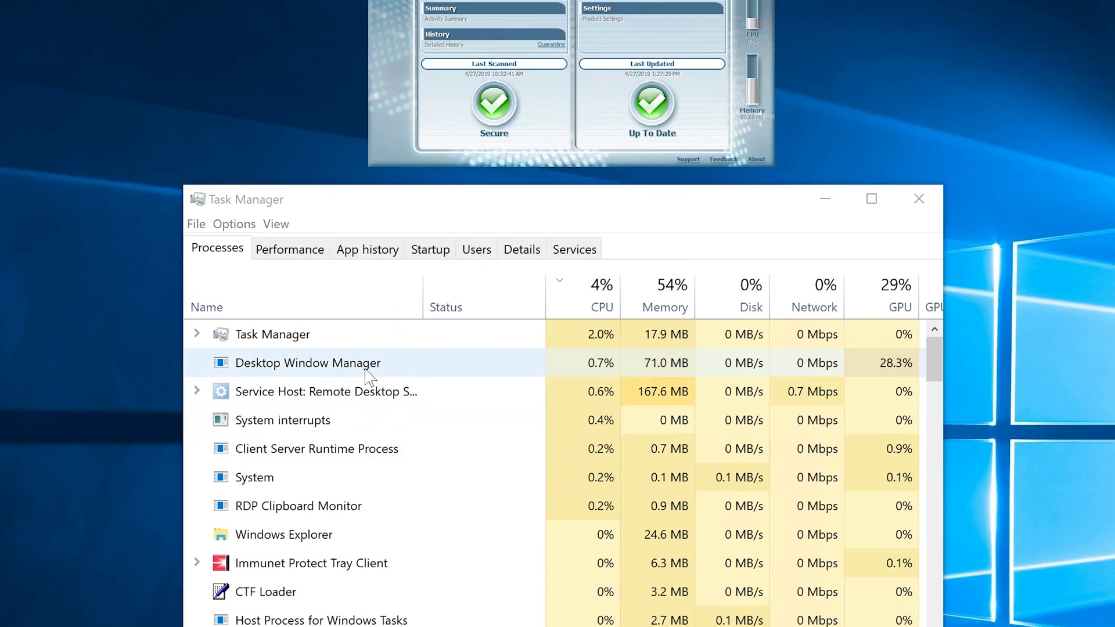
click(367, 368)
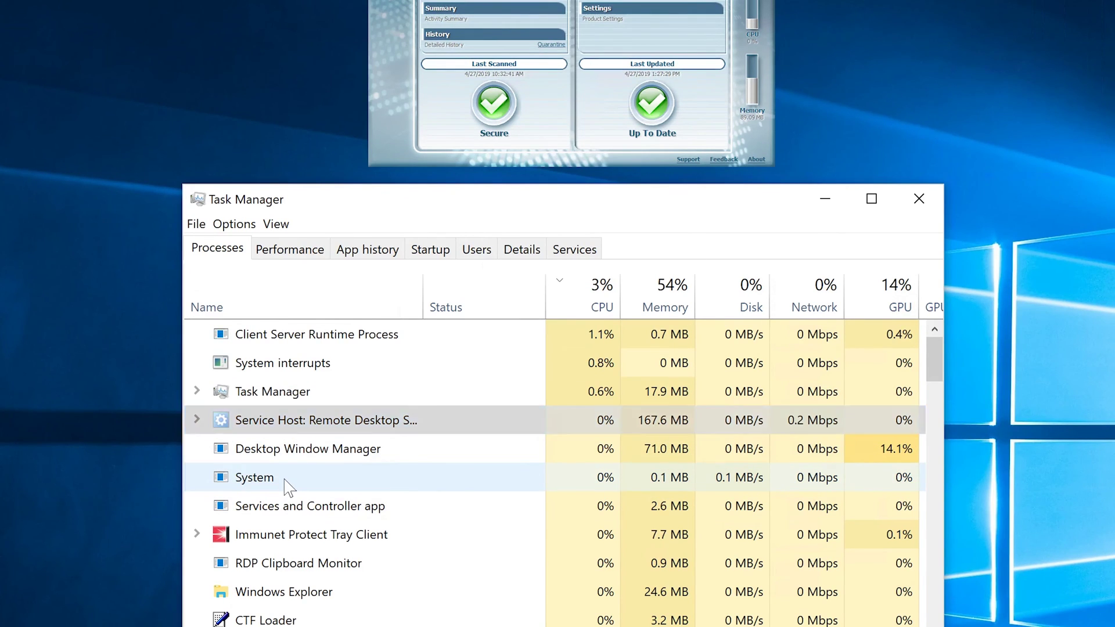
click(283, 480)
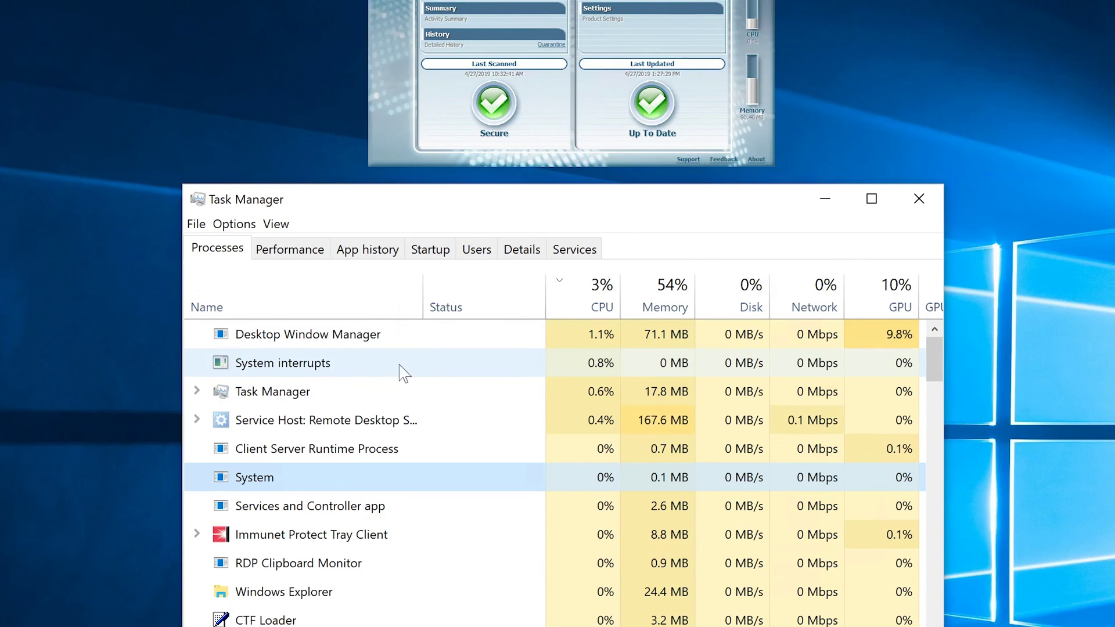
Move the Immunet window to the screen centre and close it
click(926, 199)
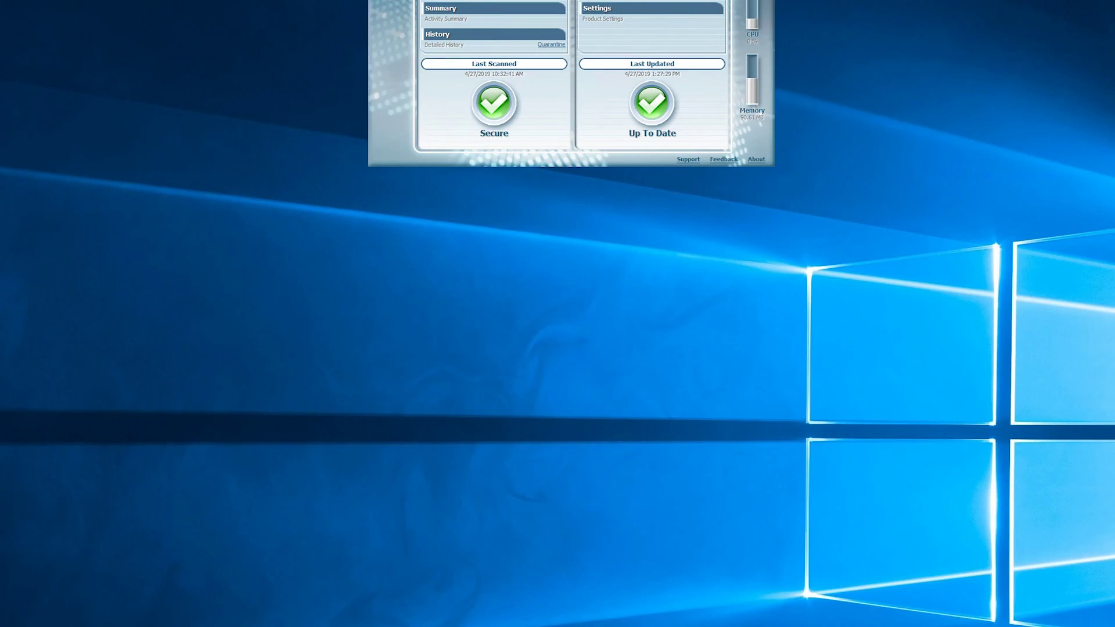
drag(649, 2, 621, 319)
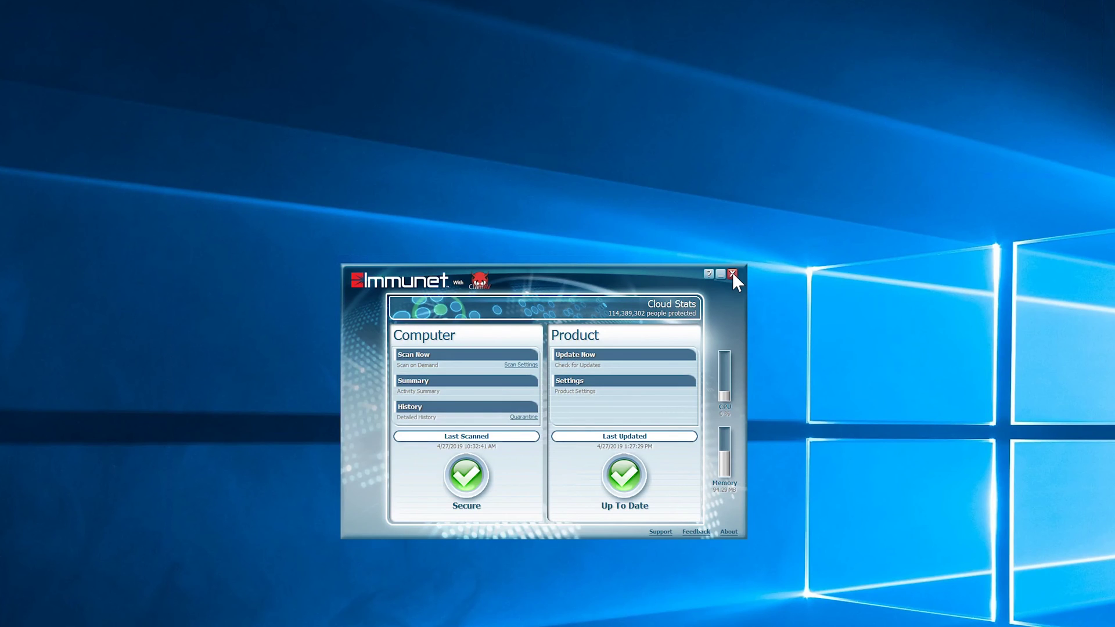
click(734, 272)
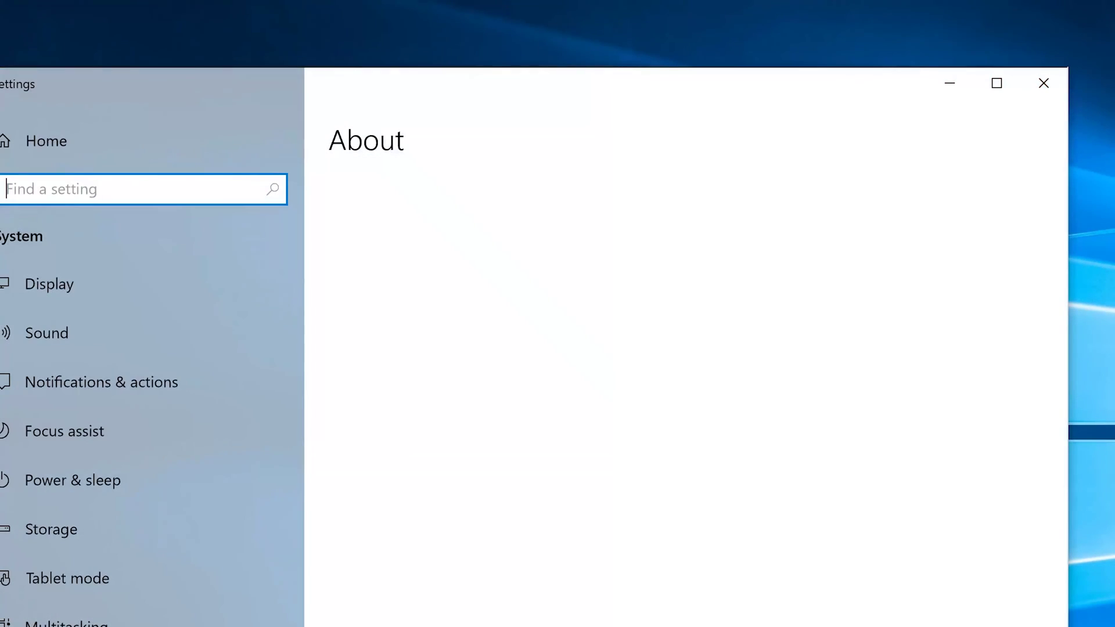
Review the About page's device specifications, then close the Settings window
scroll(804, 532, down, 8)
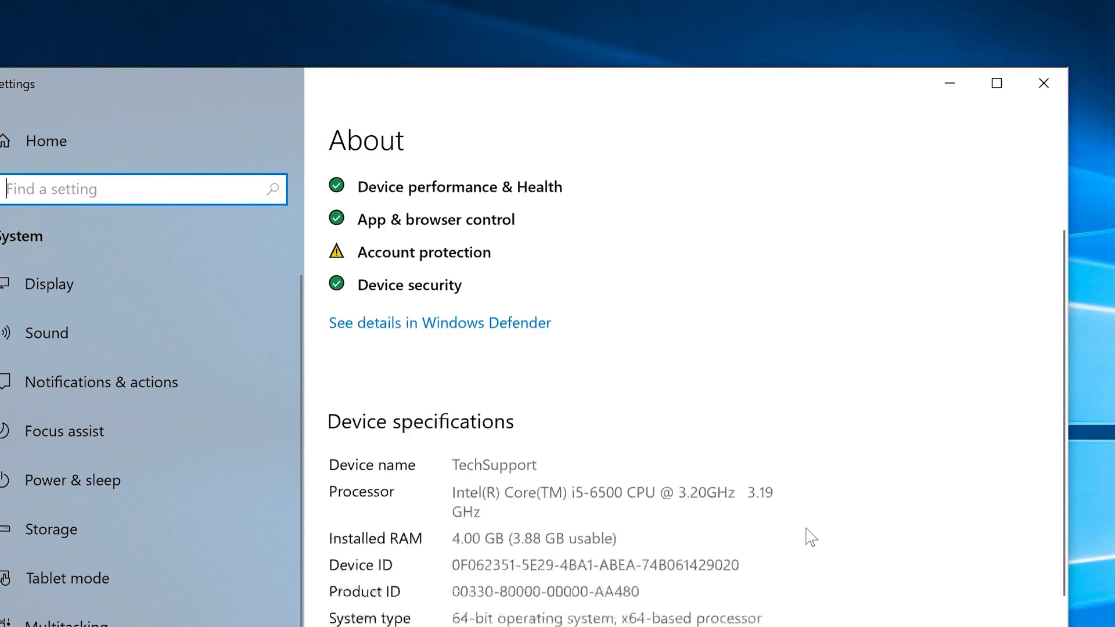
scroll(811, 537, up, 2)
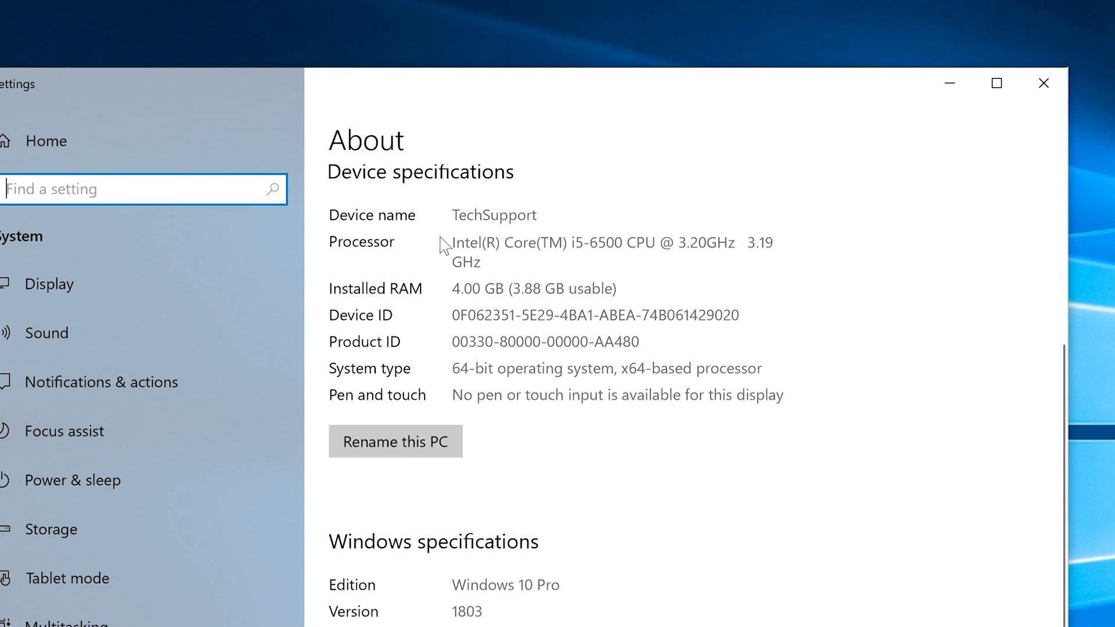
click(598, 249)
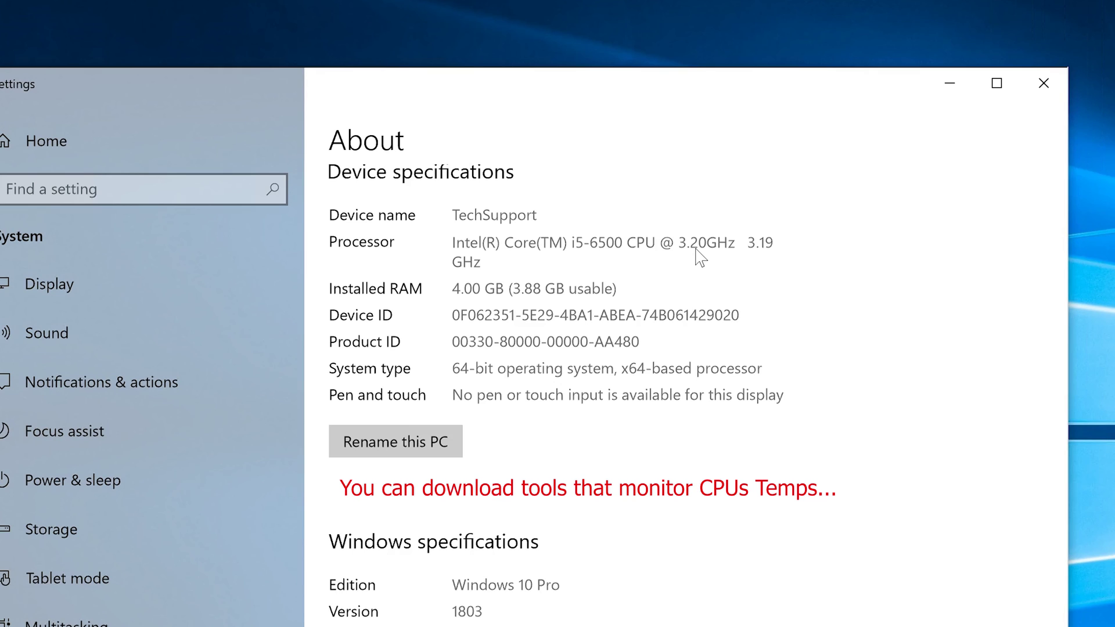
drag(642, 94, 654, 77)
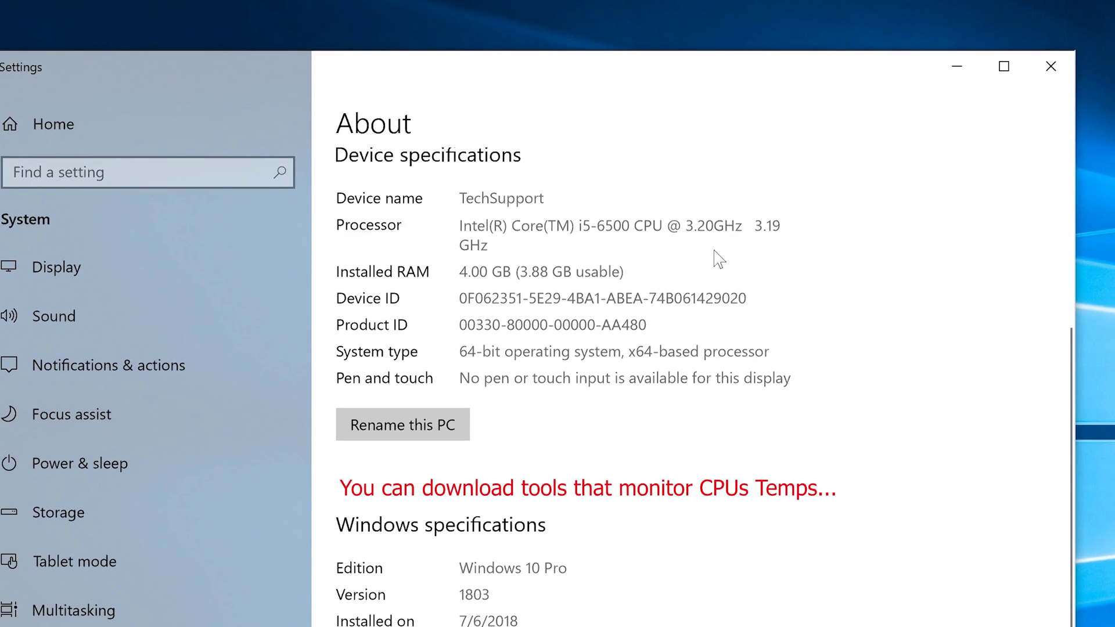
click(1050, 65)
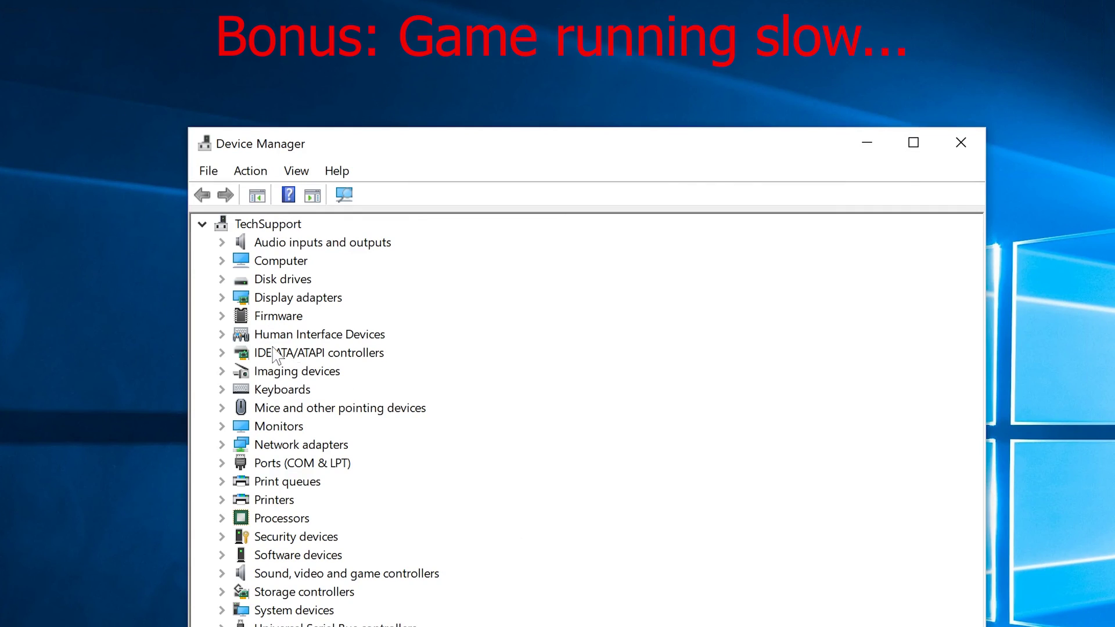
Expand Display adapters and select the Intel(R) HD Graphics 530 adapter listed there
click(222, 297)
click(362, 320)
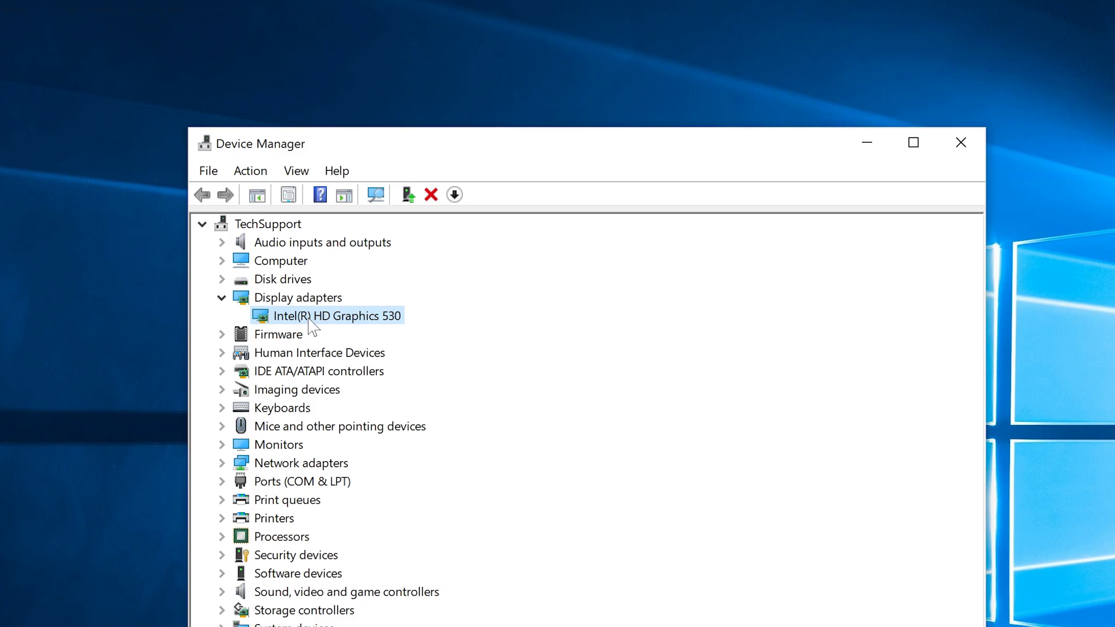
right_click(353, 319)
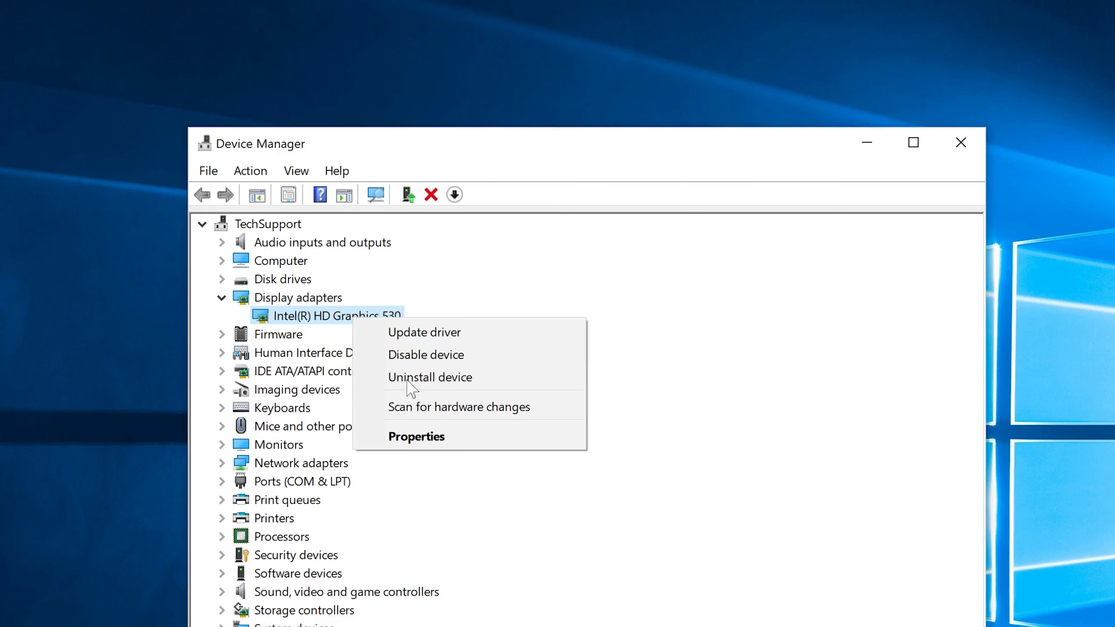
click(459, 440)
drag(610, 210, 583, 400)
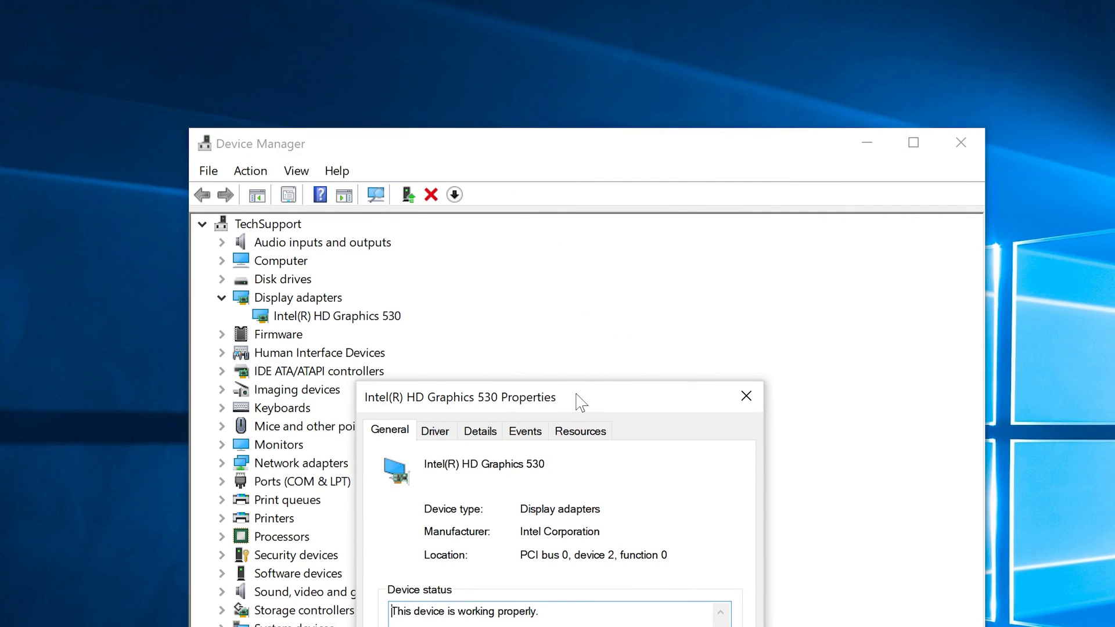
drag(571, 397, 591, 347)
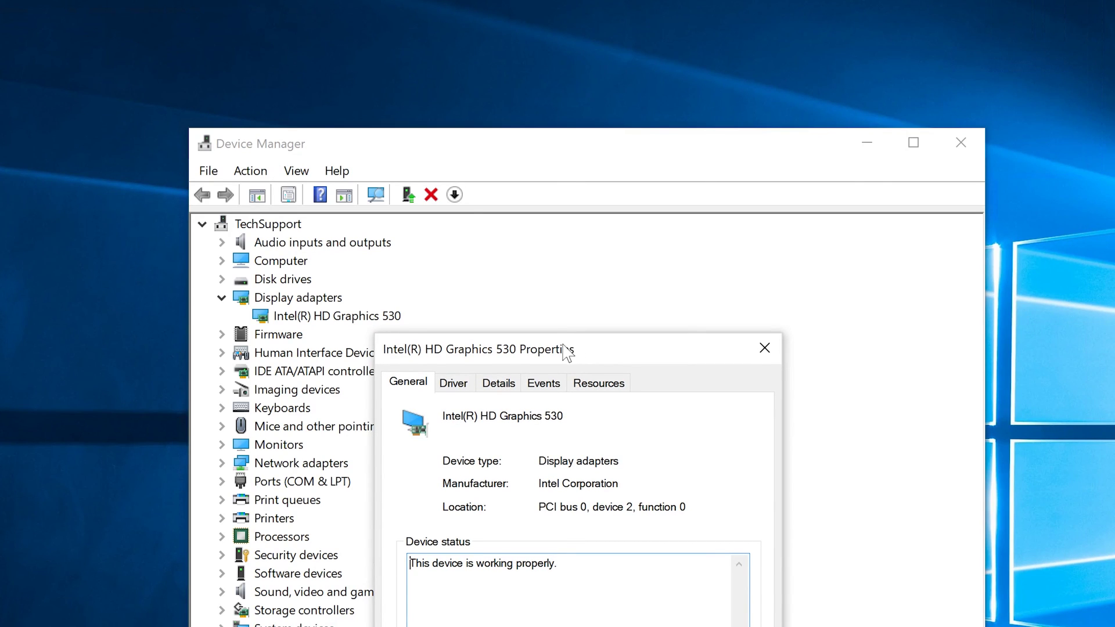
drag(566, 345, 553, 343)
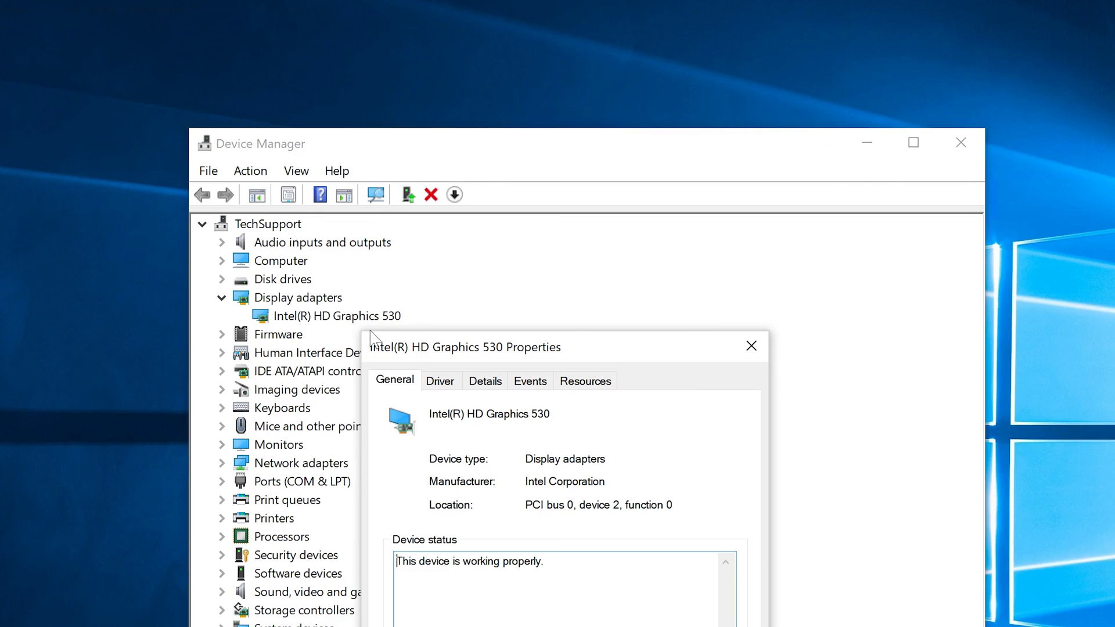
key(Escape)
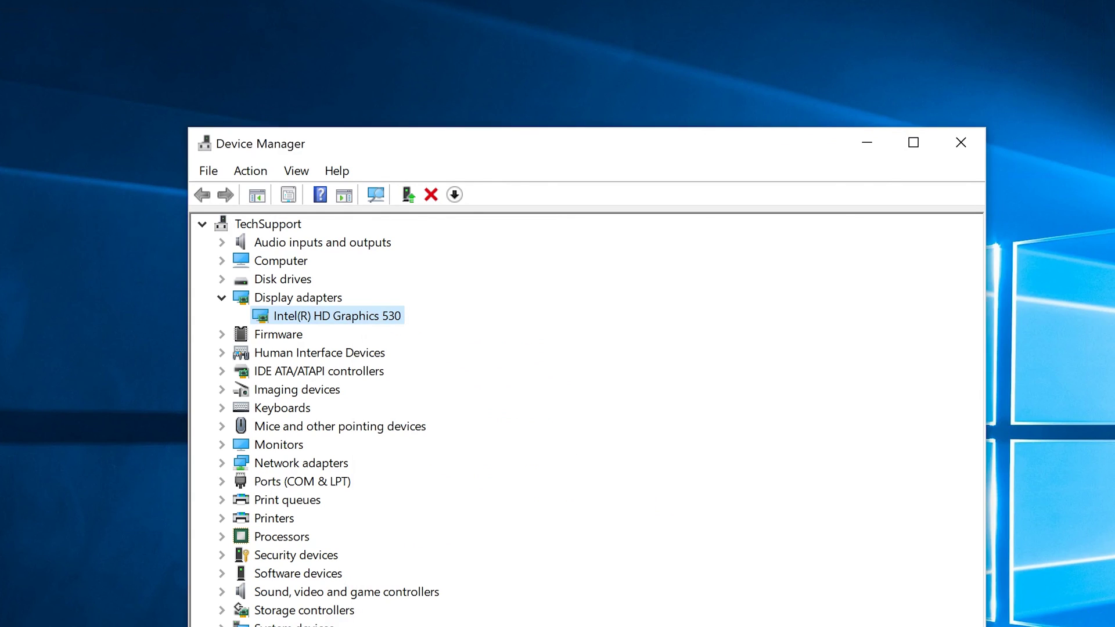
key(Return)
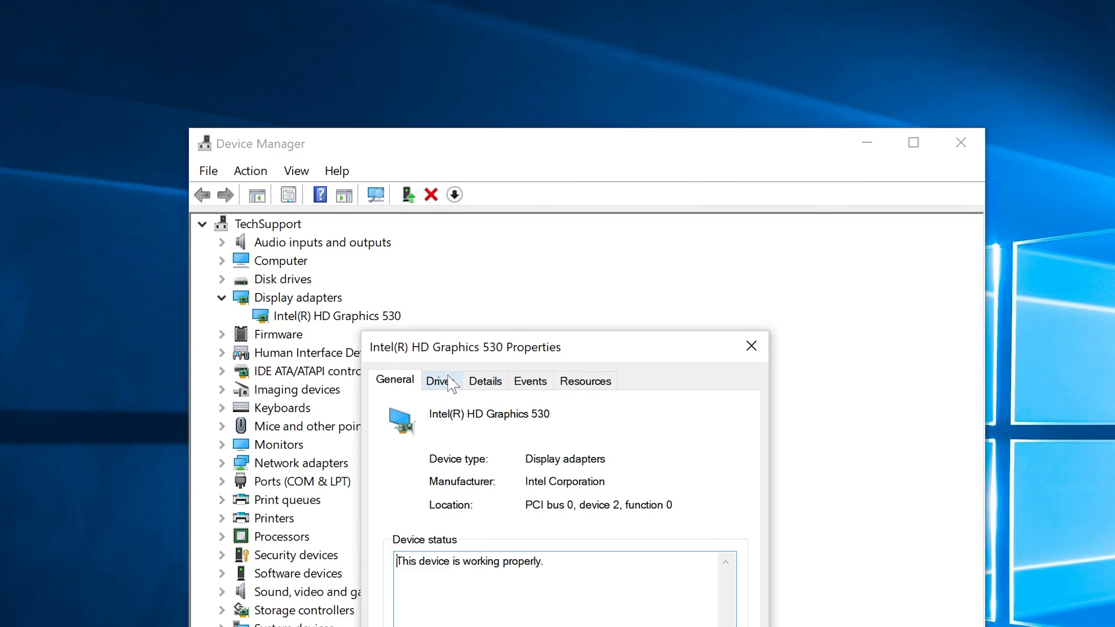
click(481, 383)
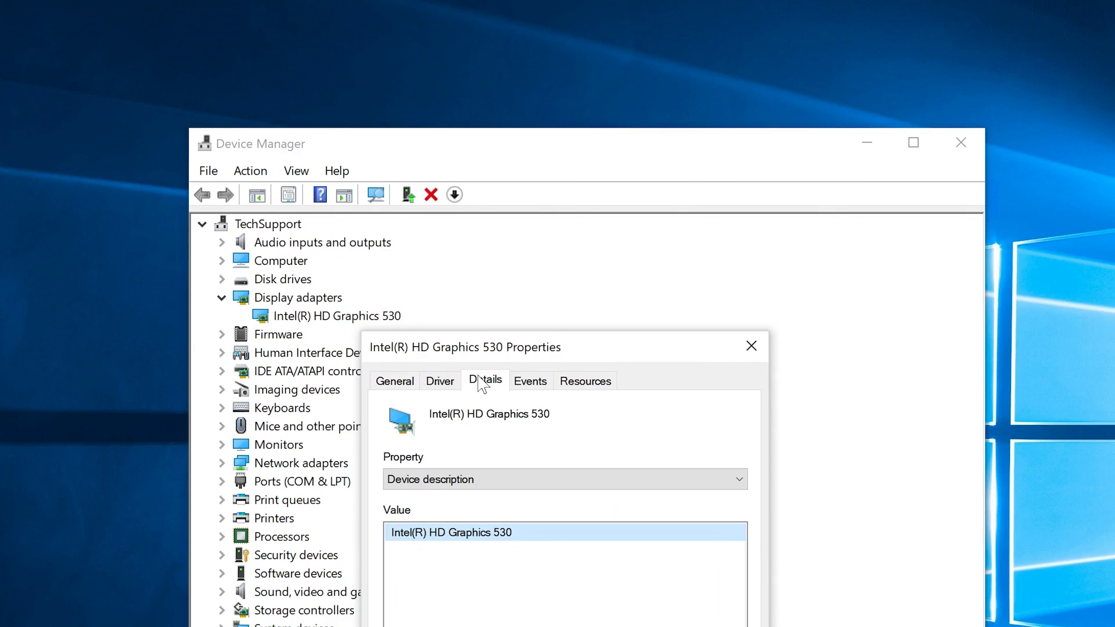
click(401, 388)
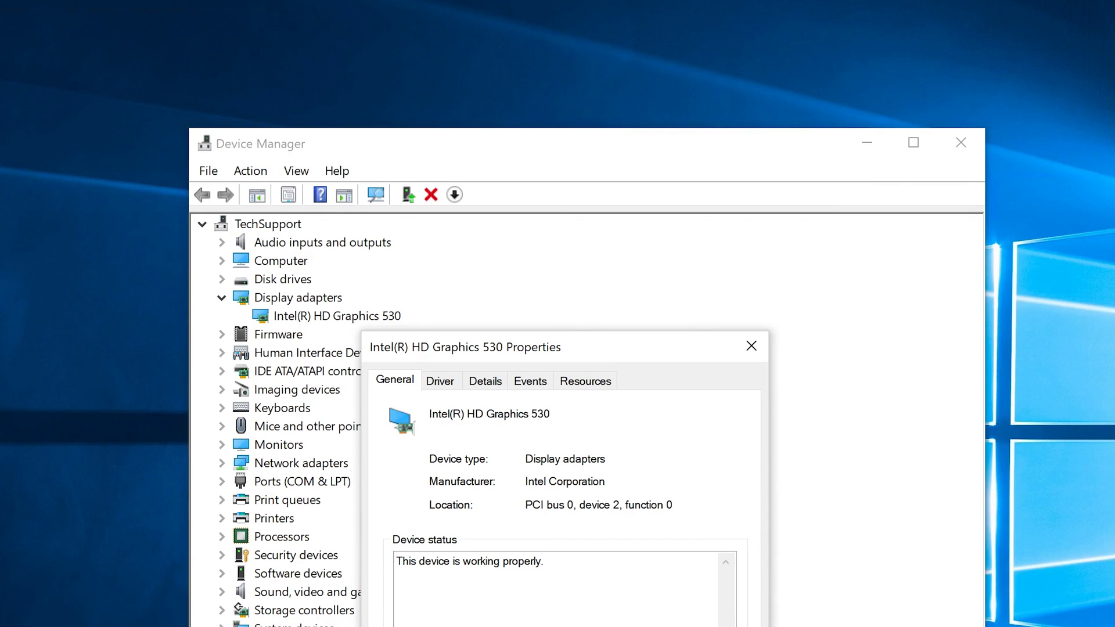
key(Escape)
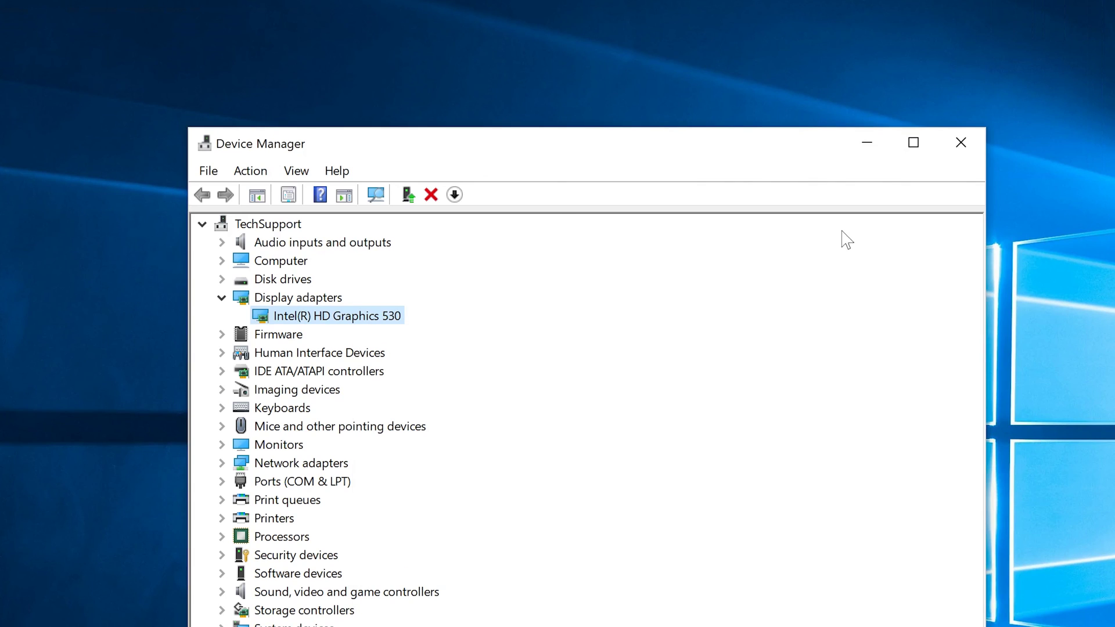
click(960, 140)
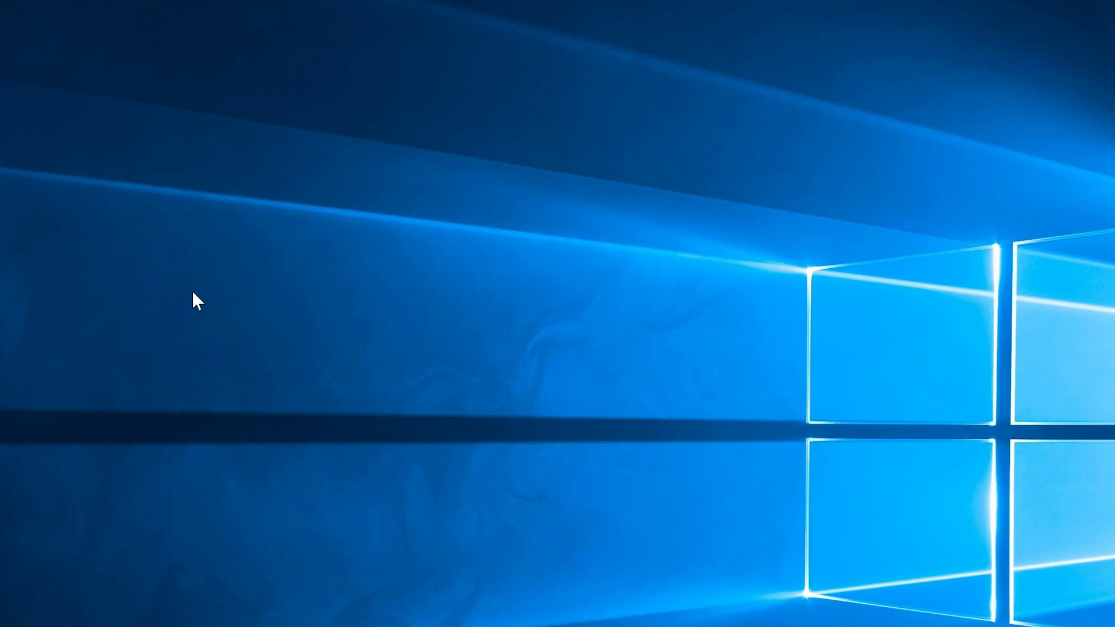